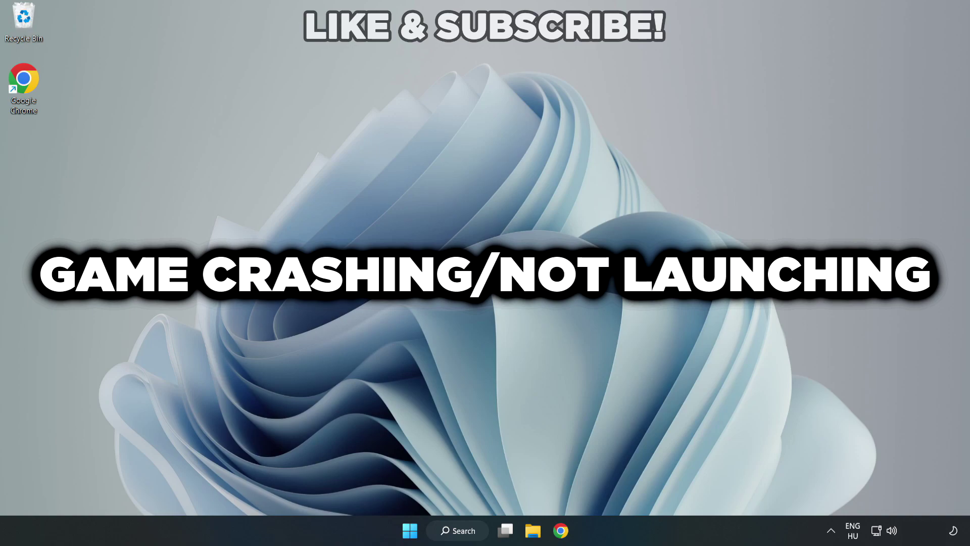
- Search Windows for 'device manager' and launch Device Manager from the results
click(463, 531)
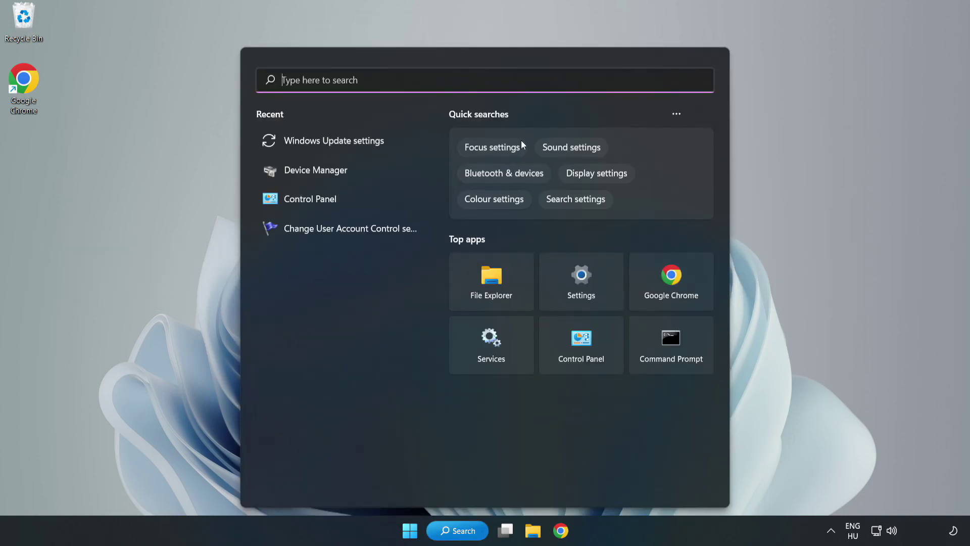
text(device m)
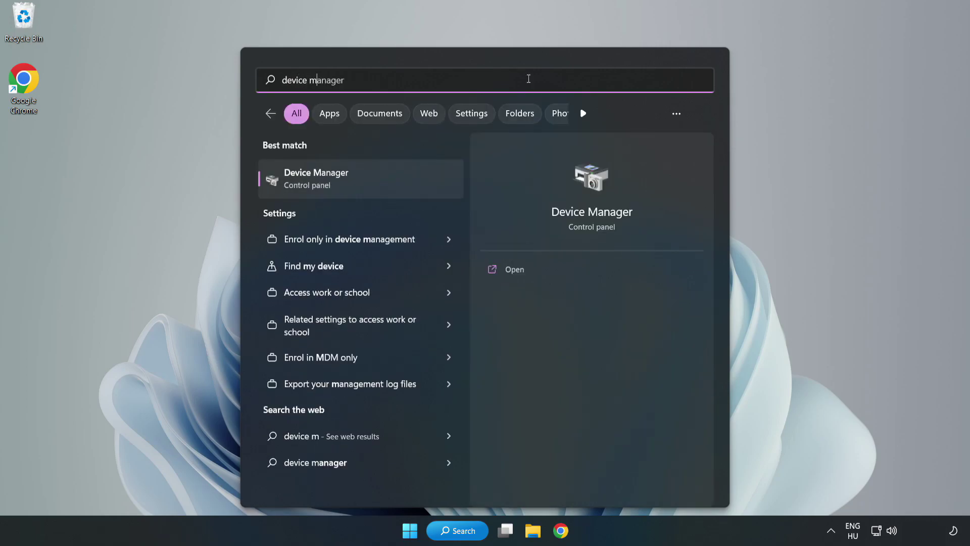
text(anager)
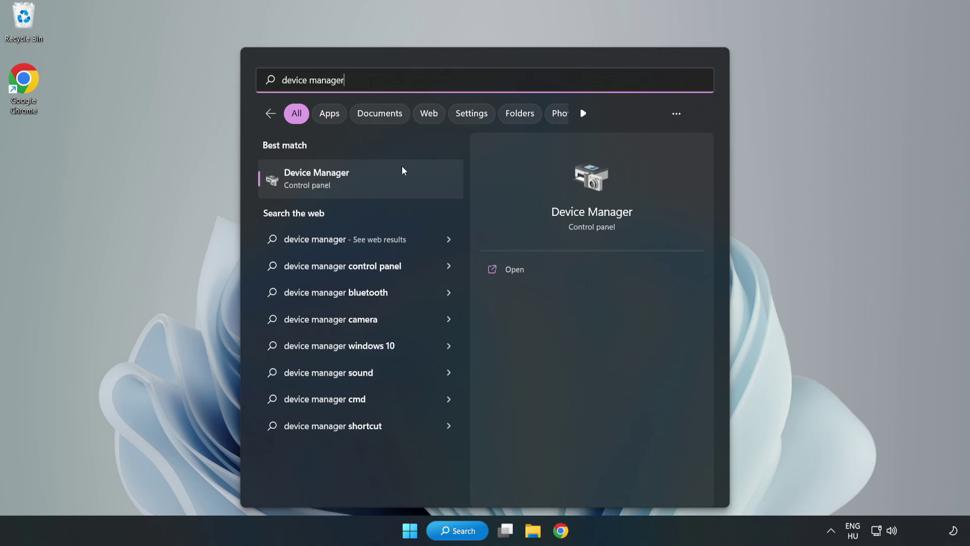
click(362, 188)
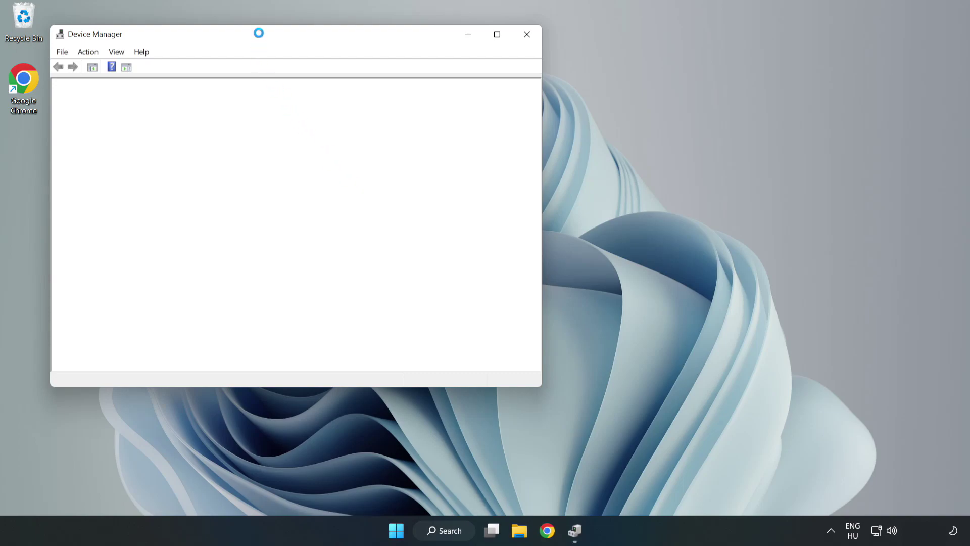
- Expand Display adapters and choose Update driver on the VMware SVGA 3D adapter
drag(258, 34, 433, 87)
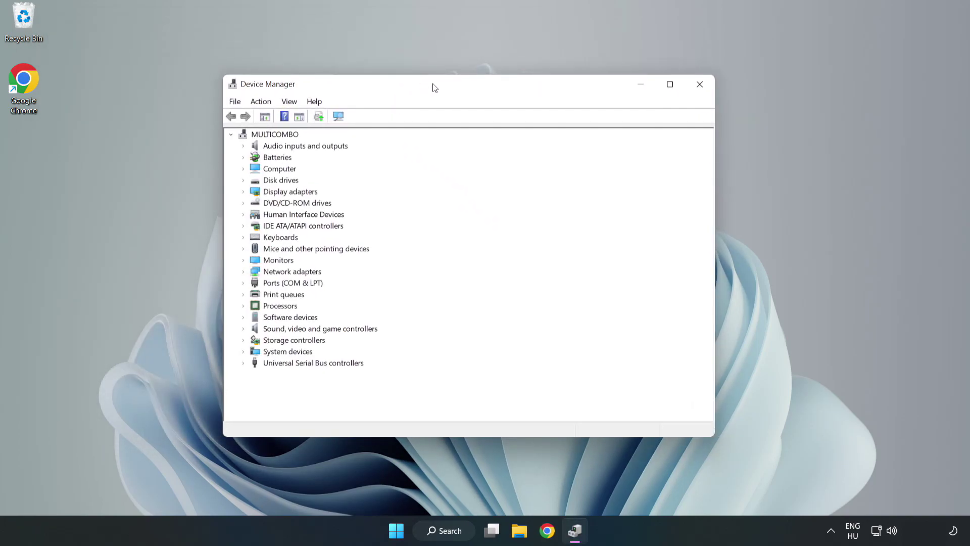
click(259, 193)
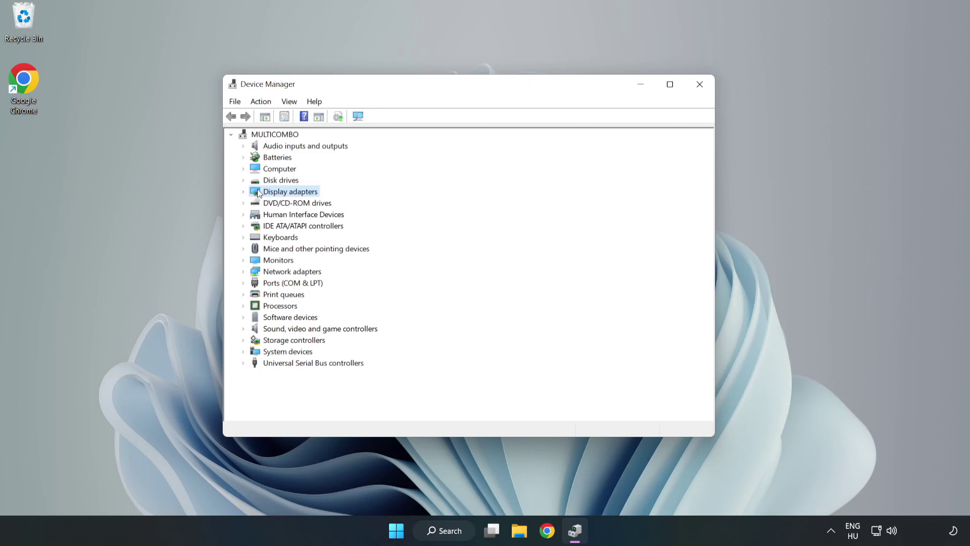
click(243, 193)
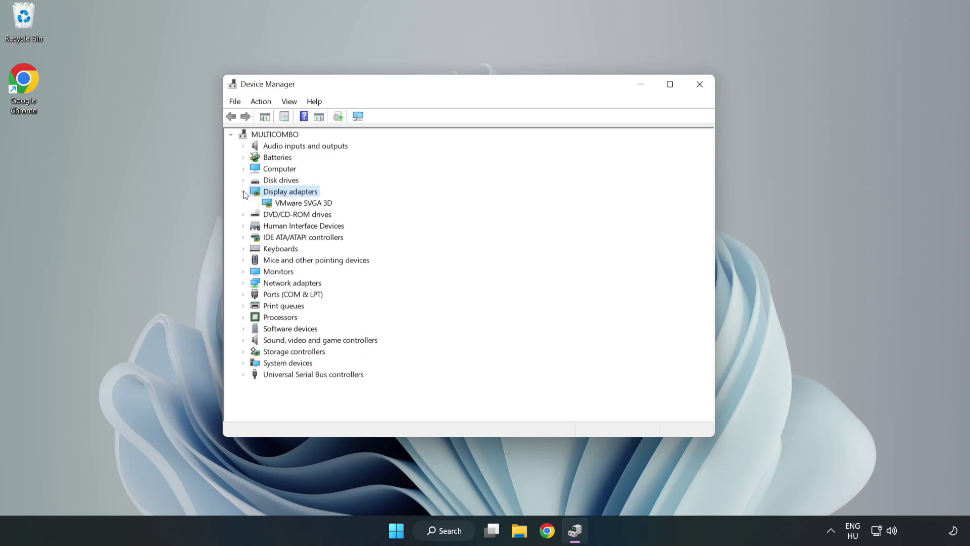
click(269, 203)
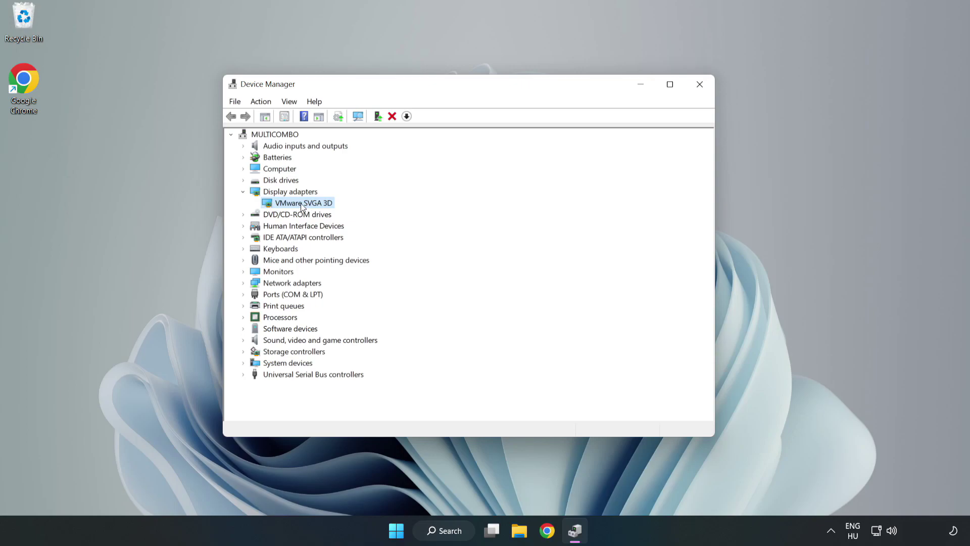
right_click(297, 204)
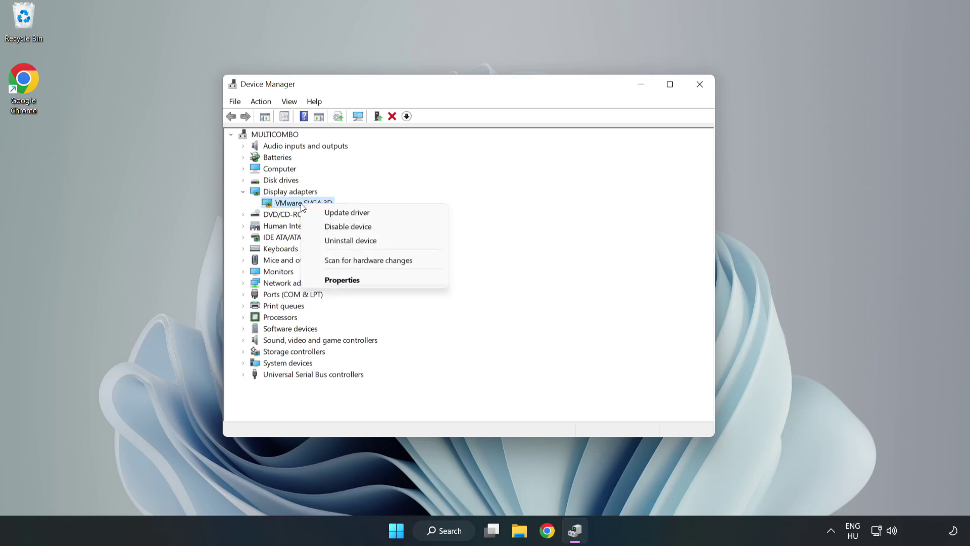
click(376, 214)
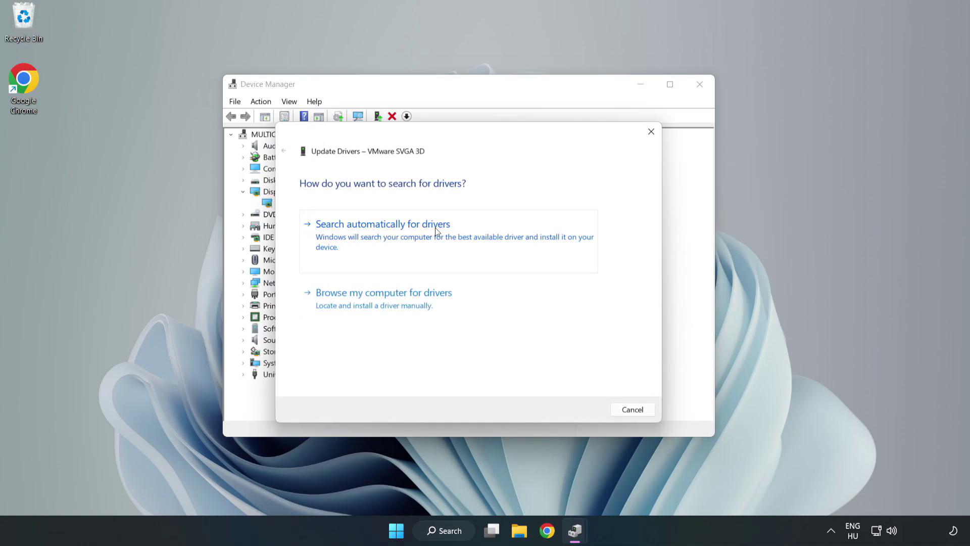
- Search automatically for drivers, accept that the best VMware driver is installed, and close Device Manager
click(386, 236)
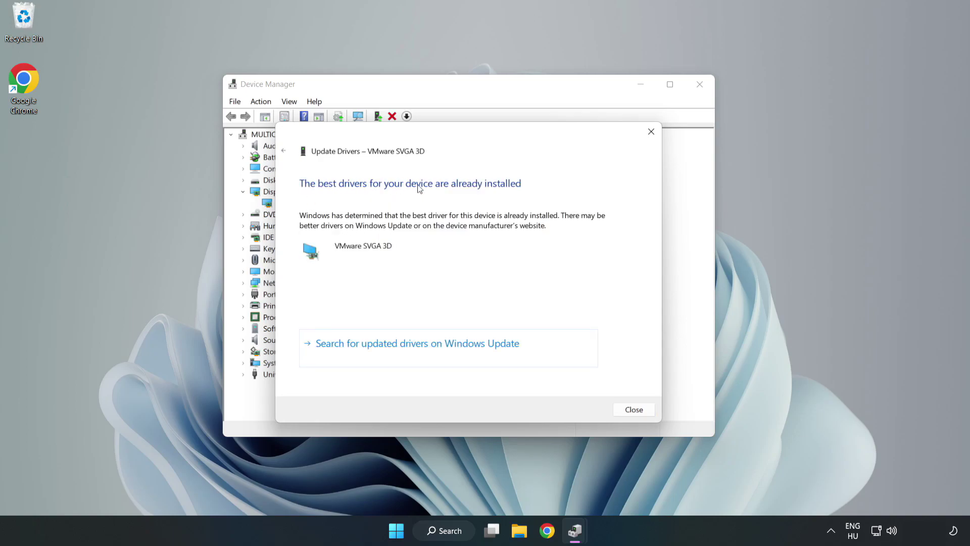
click(634, 410)
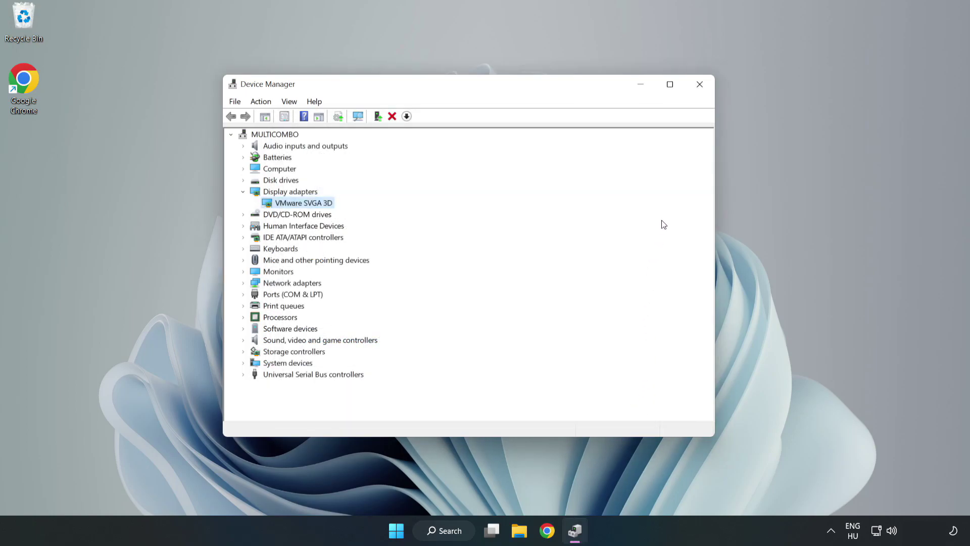
click(700, 86)
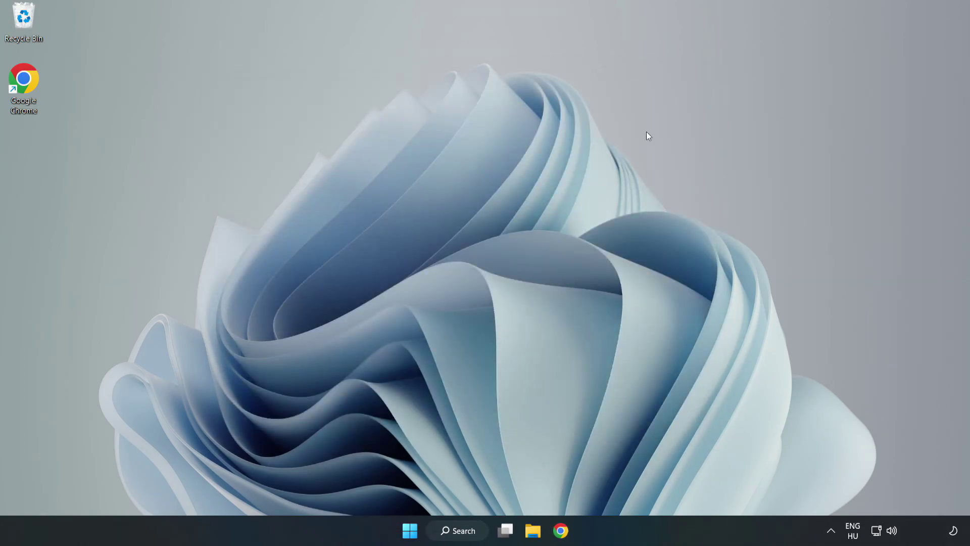
- Search Windows for 'updates' and open the Windows Update settings
click(457, 530)
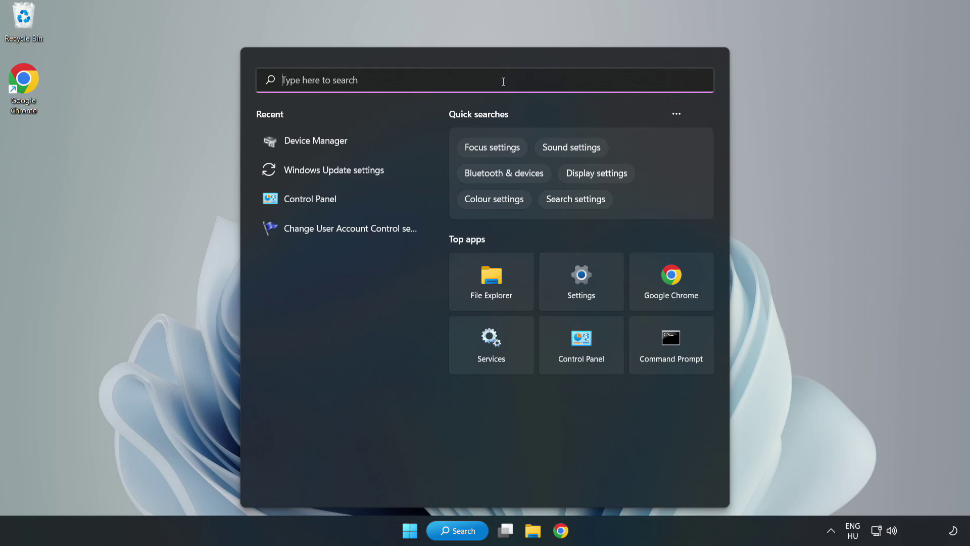
text(updates)
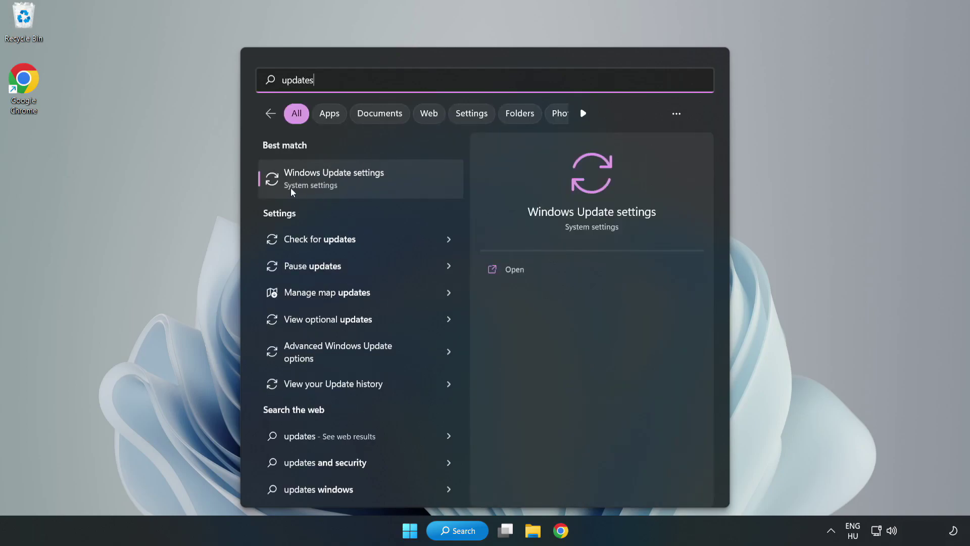
click(347, 184)
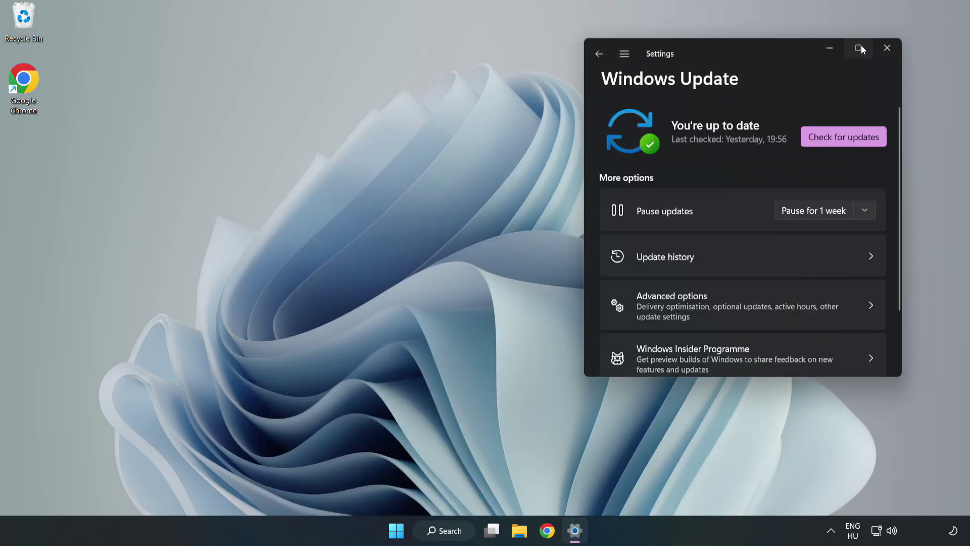
- Maximize Settings, check for updates until Defender update KB2267602 installs, then close Settings
click(860, 49)
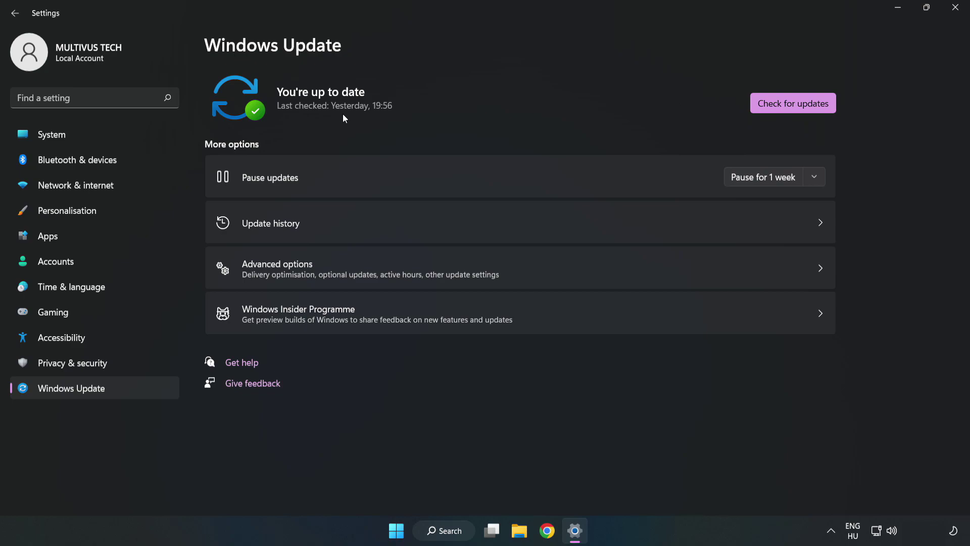
click(796, 105)
click(956, 8)
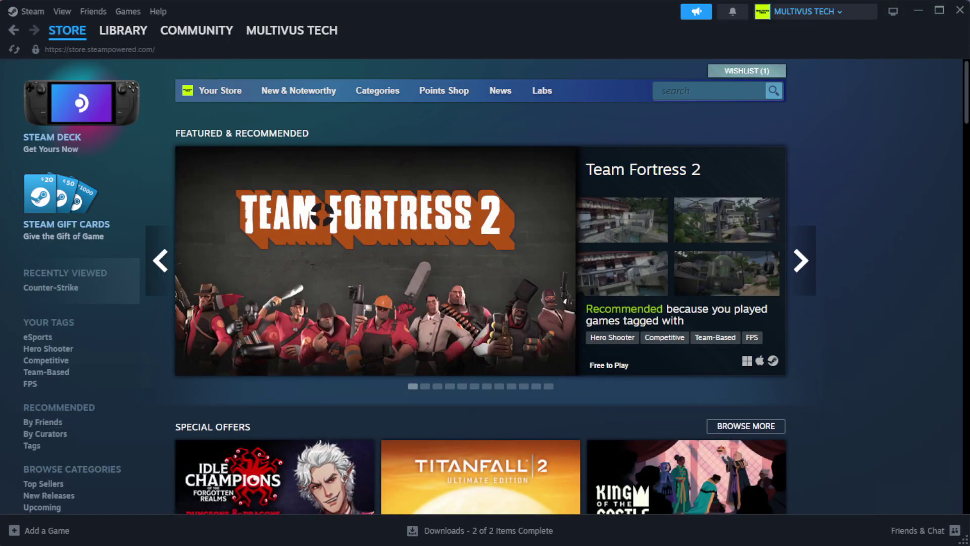
- Go to the Steam Library home and bring up the menu for YOUR NOT WORKING GAME
mouse_move(141, 37)
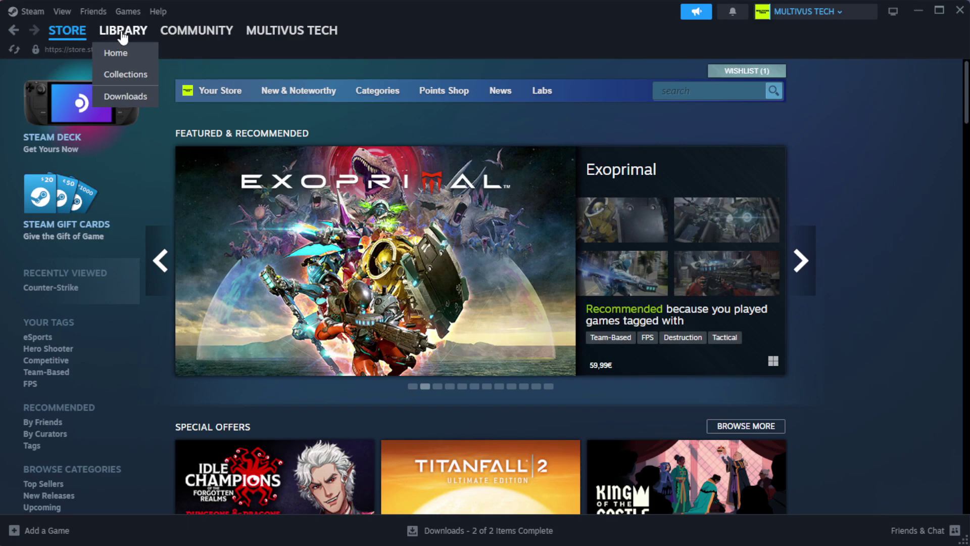
click(139, 54)
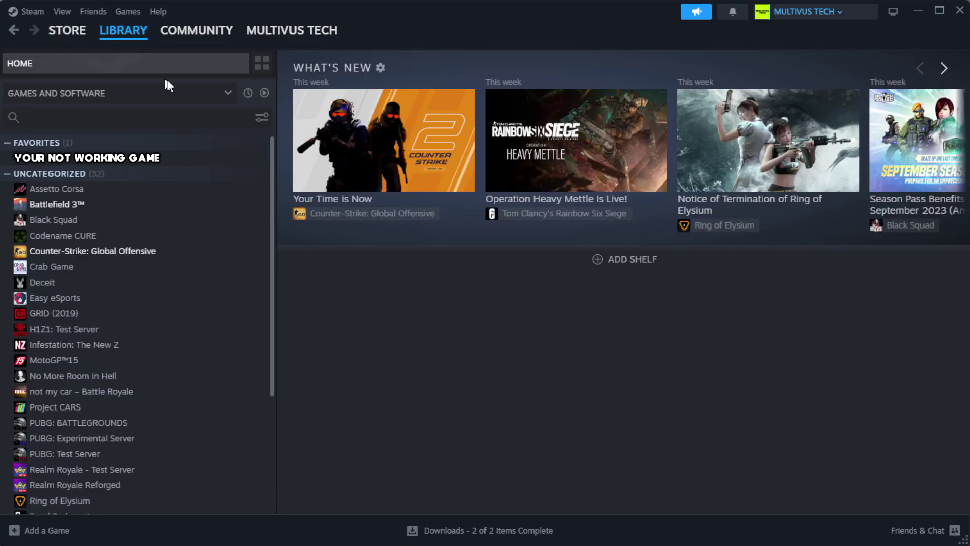
right_click(239, 160)
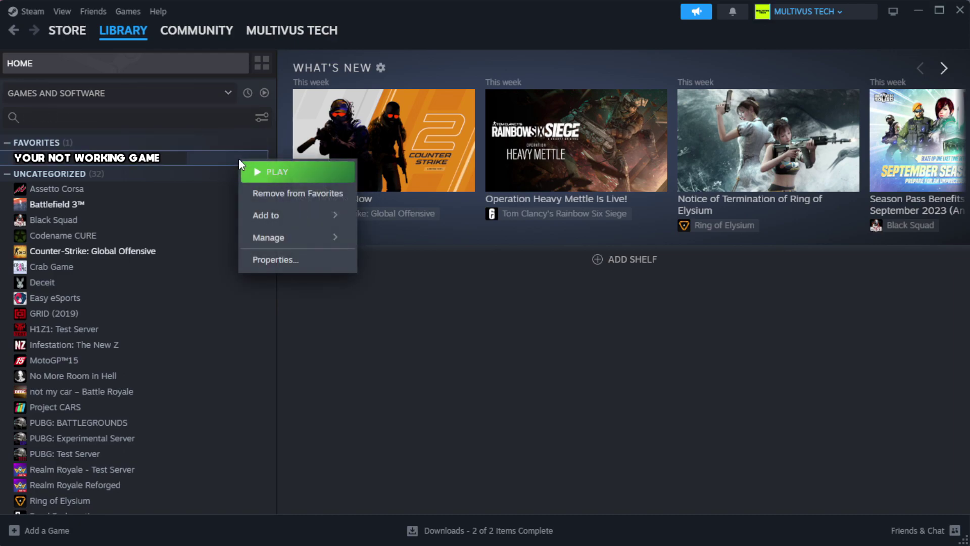
- Verify the game's installed files in its Properties, with all 1039 files validated
click(300, 265)
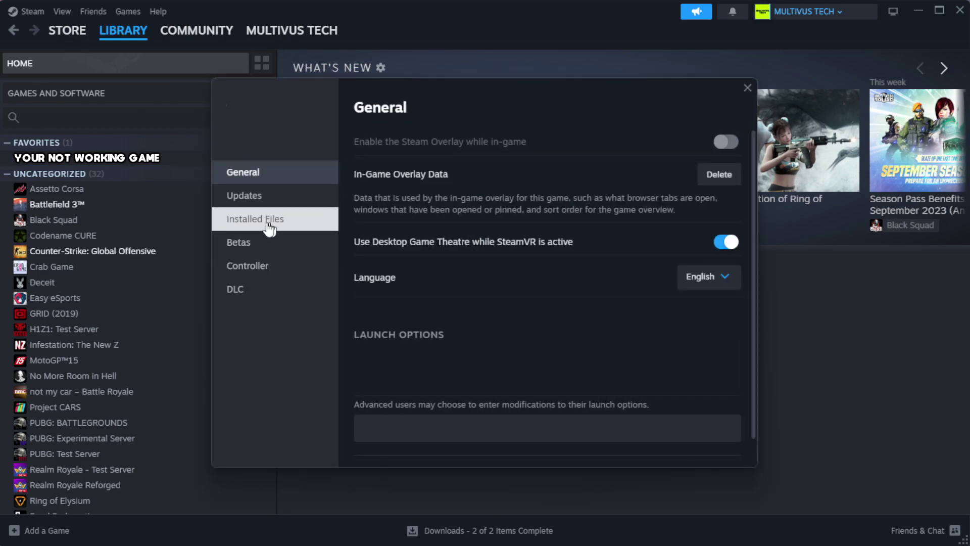
click(319, 229)
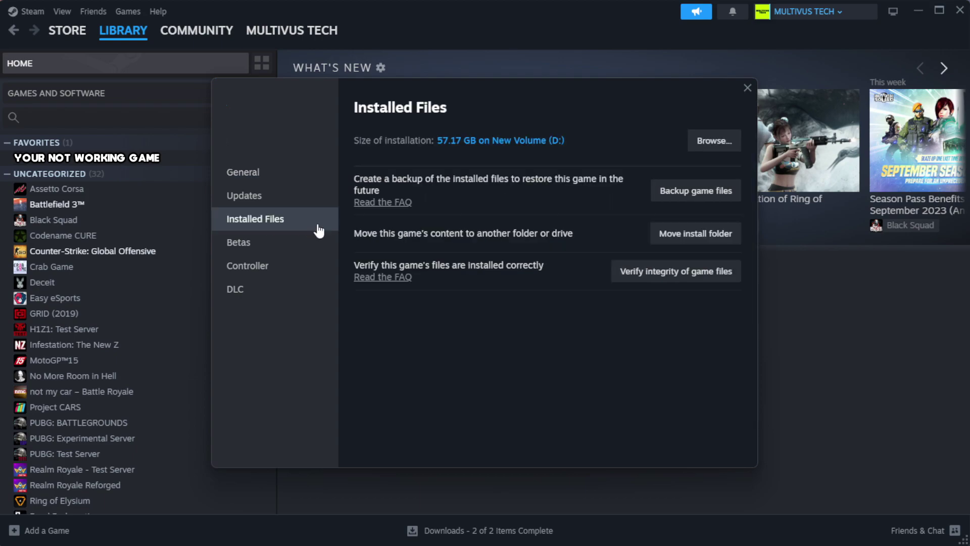
click(682, 282)
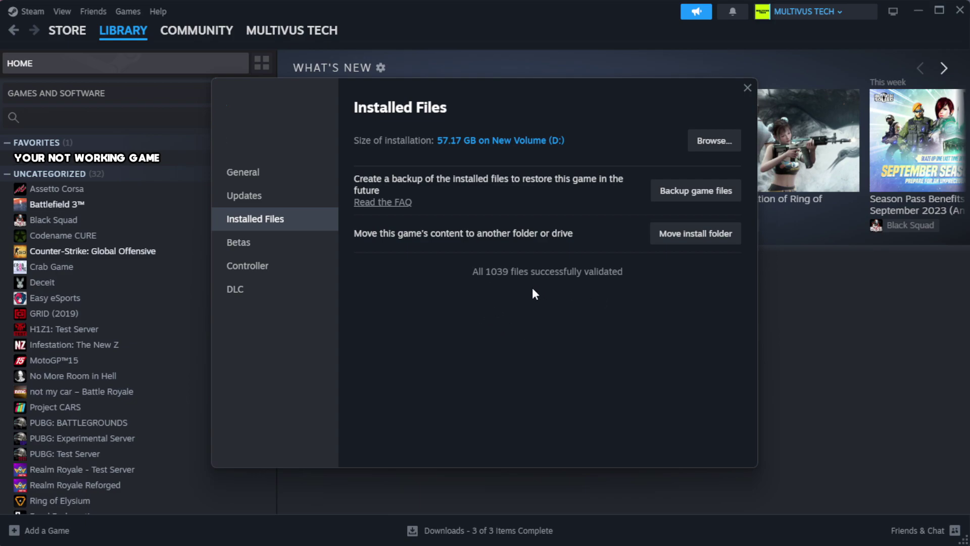
- Browse to the game's install folder and open the YOUR NOT WORKING GAME shortcut's Properties
click(712, 143)
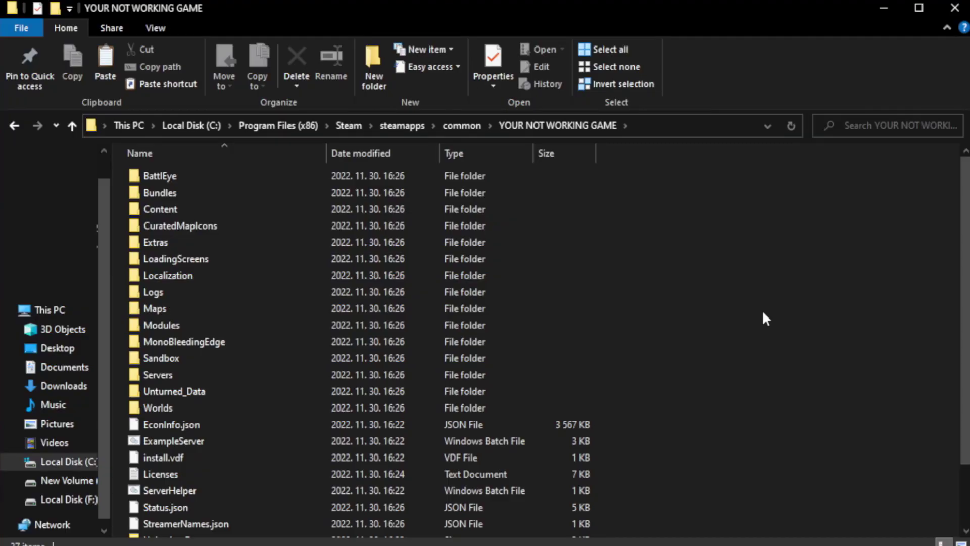
drag(966, 301, 968, 361)
click(334, 529)
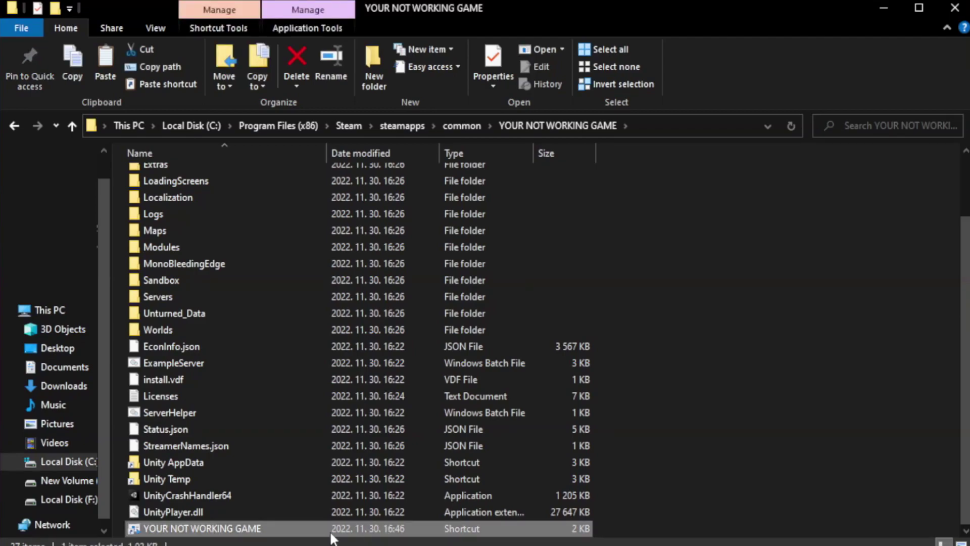
right_click(324, 530)
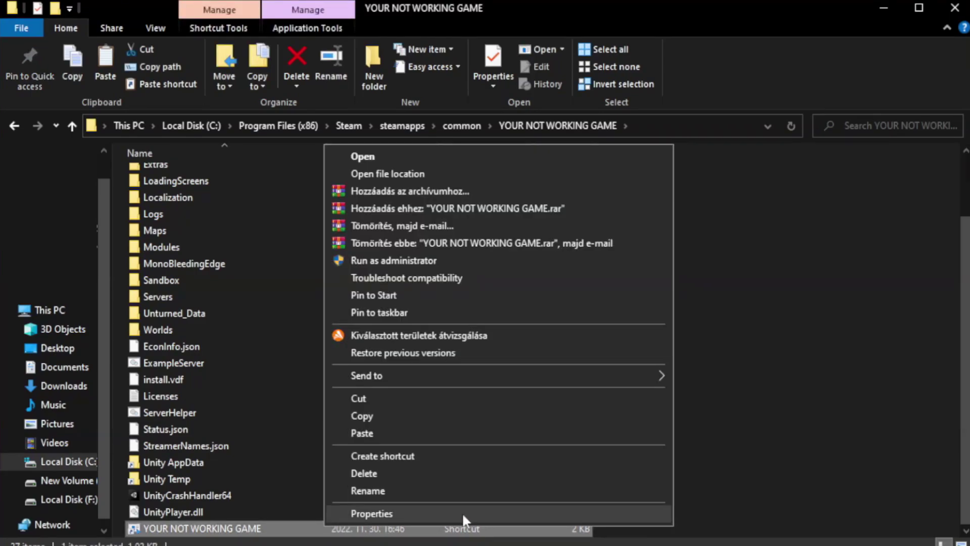
click(494, 511)
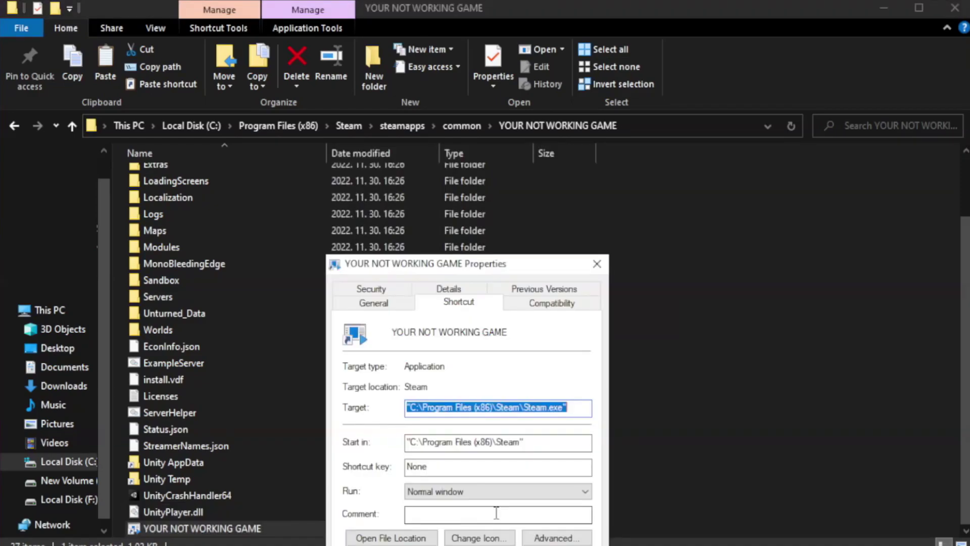
drag(488, 265, 487, 99)
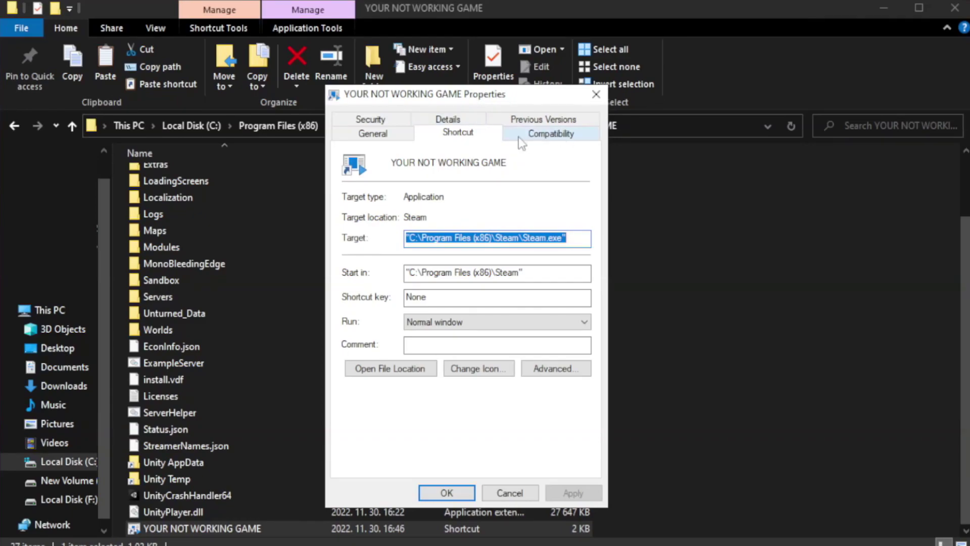
- Set the shortcut to Windows 8 compatibility mode, disable fullscreen optimizations, and run as administrator
click(545, 135)
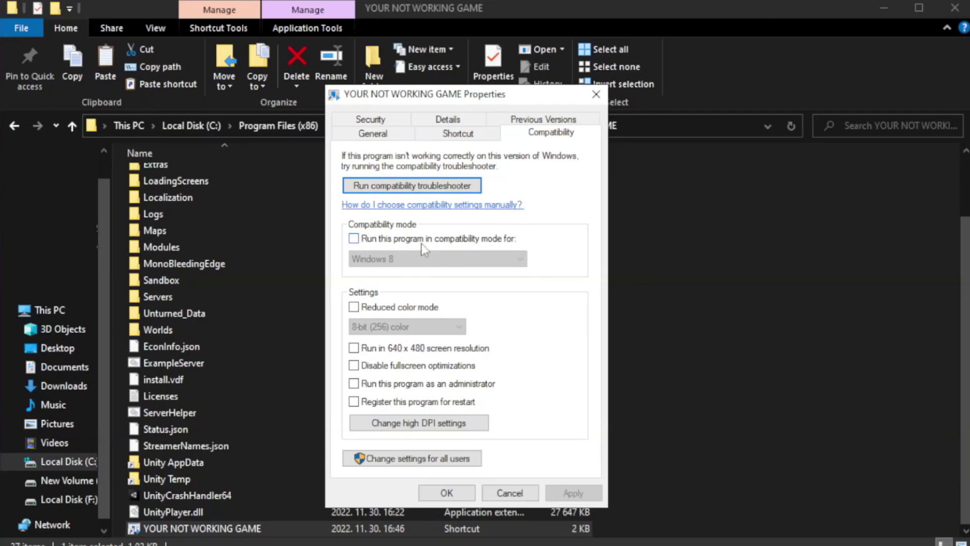
click(385, 242)
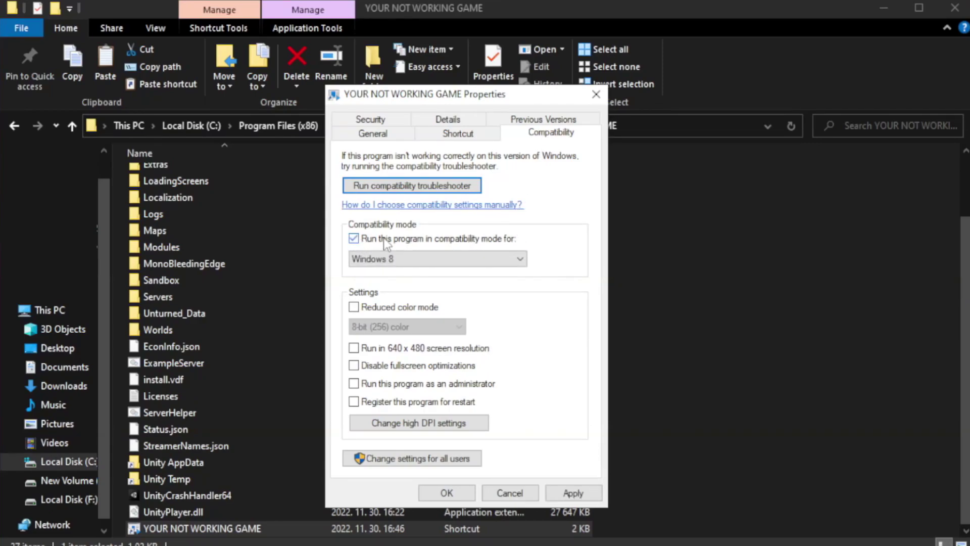
click(416, 258)
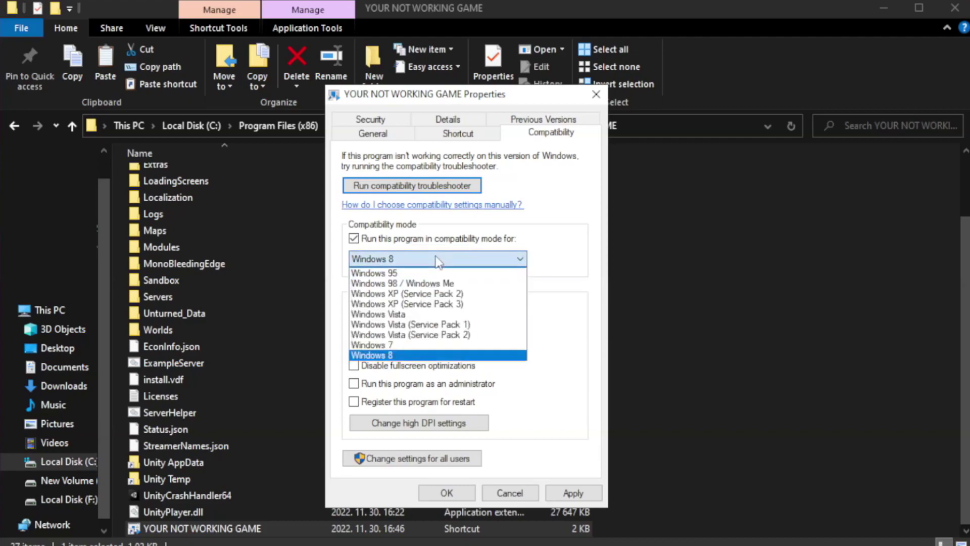
click(411, 355)
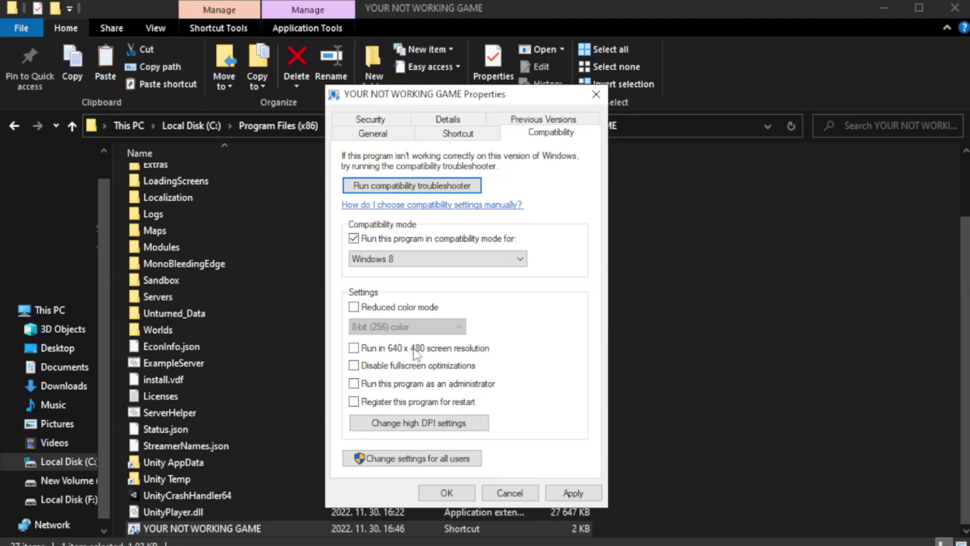
click(379, 372)
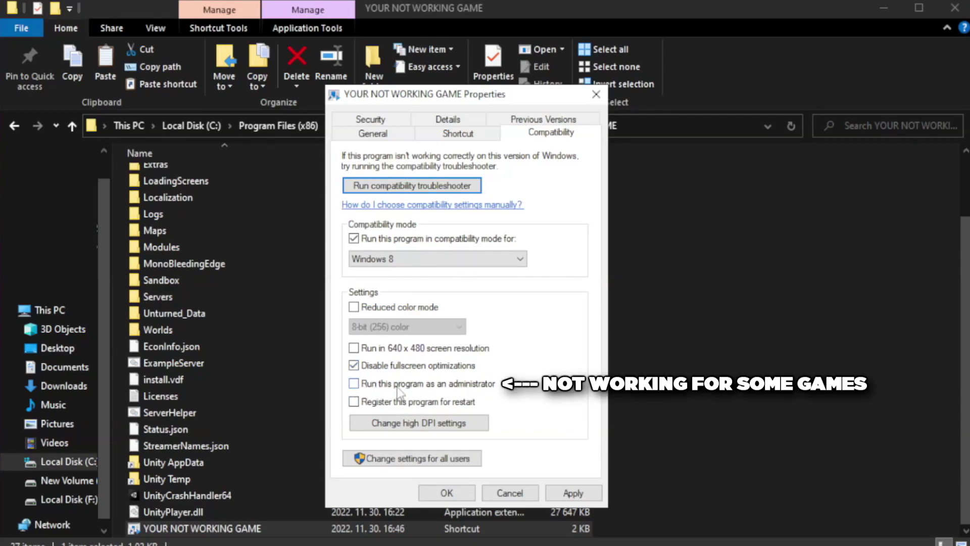
click(380, 391)
click(570, 495)
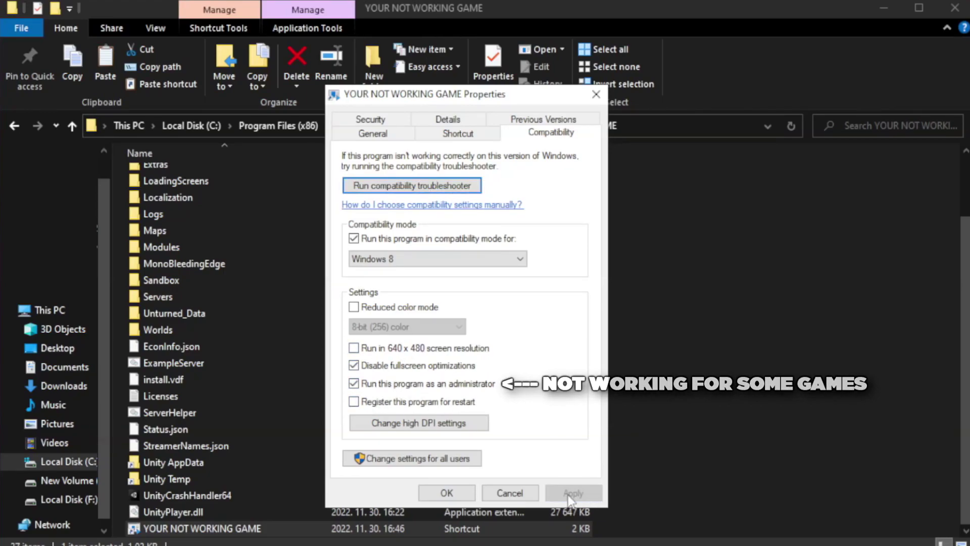
click(445, 493)
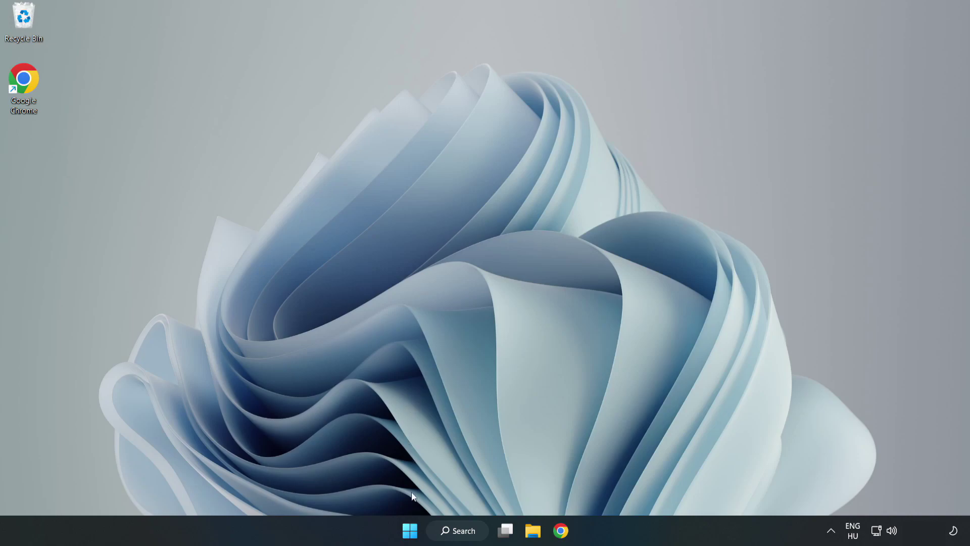
- In Task Manager's Startup apps, disable Cortana, Microsoft Edge, Microsoft Teams and Phone Link
right_click(412, 534)
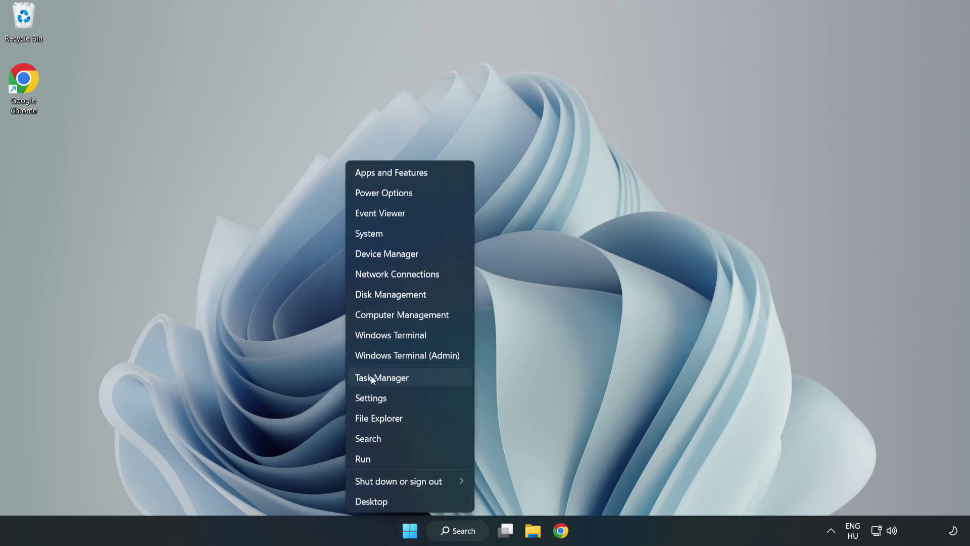
click(408, 378)
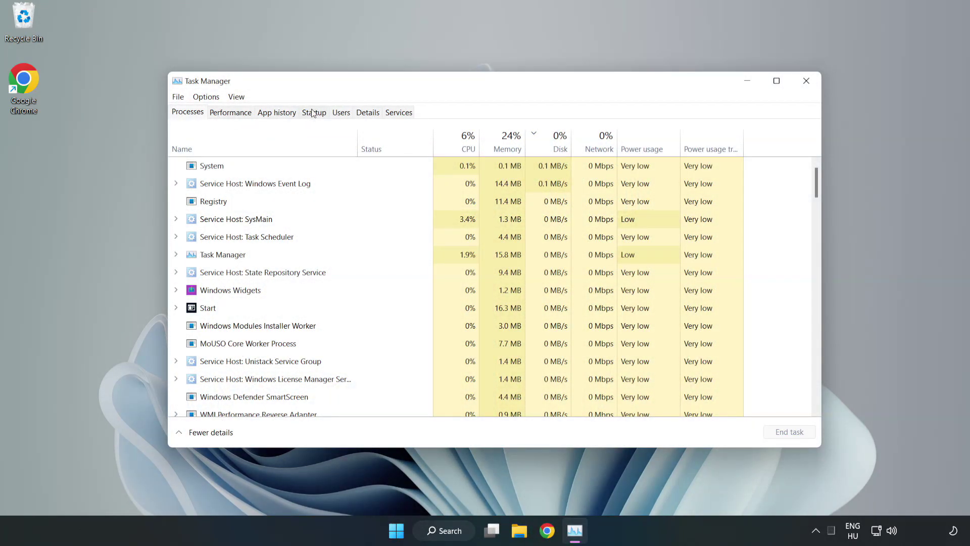
click(315, 115)
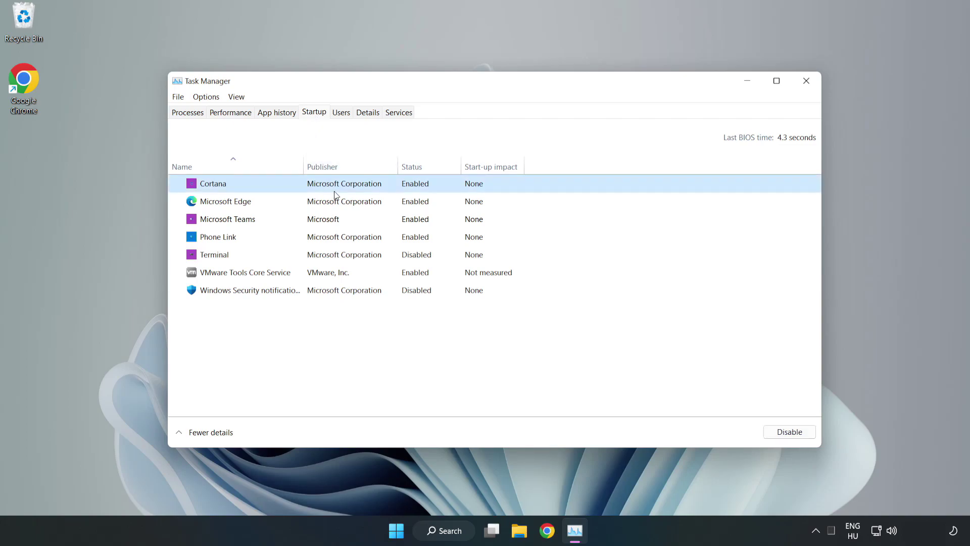
click(785, 433)
click(419, 200)
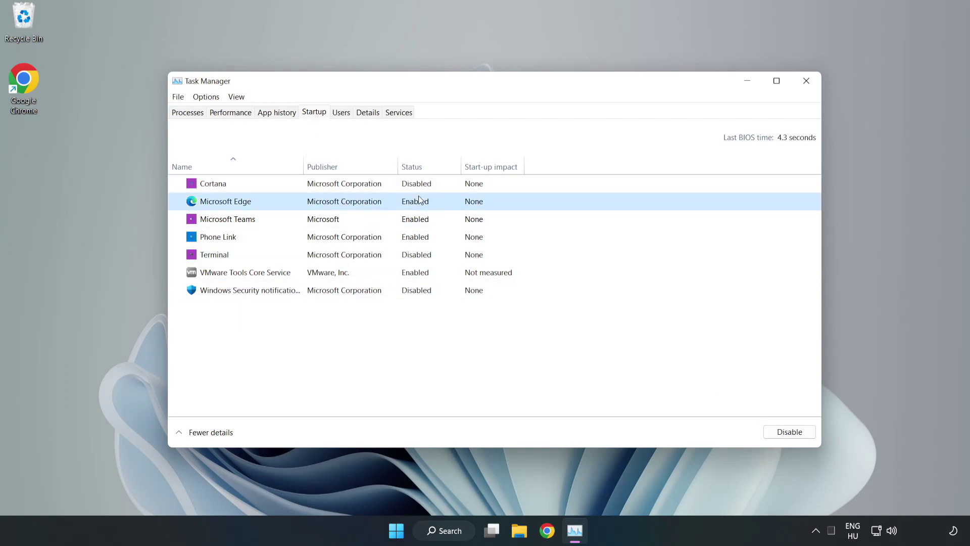
click(789, 432)
click(335, 223)
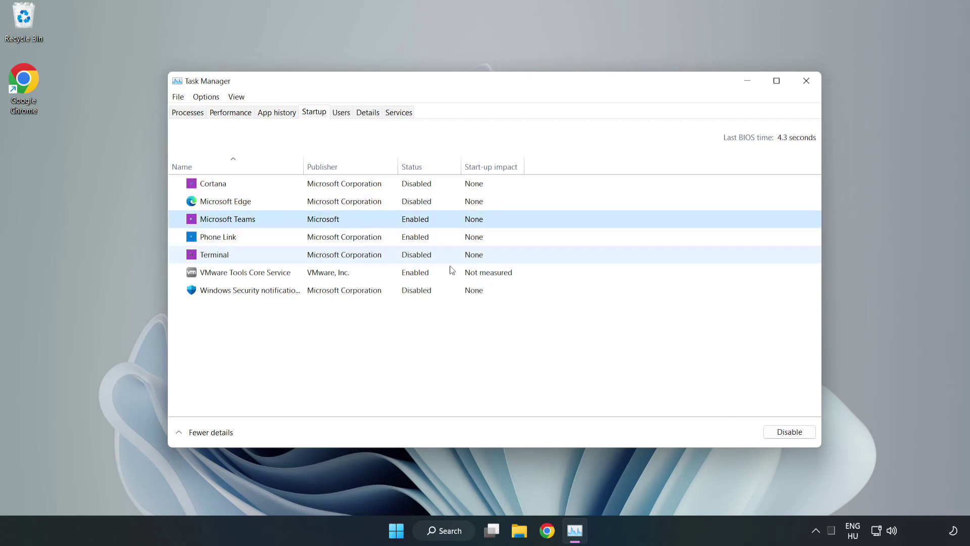
click(787, 431)
click(325, 241)
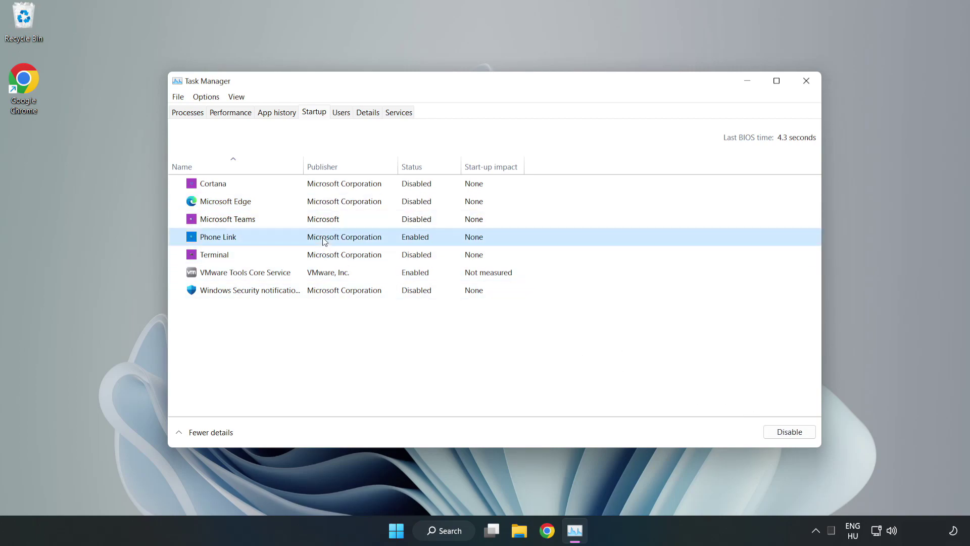
click(807, 436)
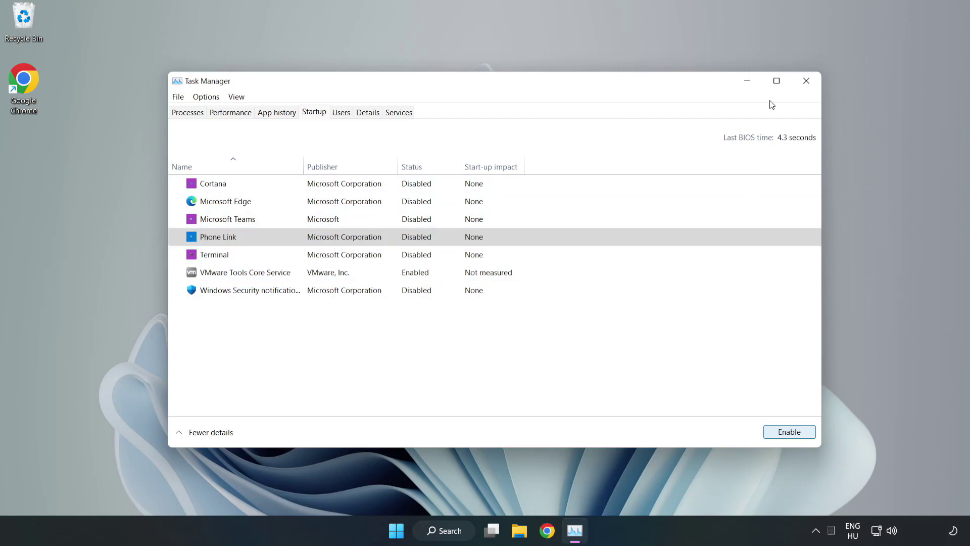
- Close Task Manager and launch Command Prompt as administrator
click(806, 81)
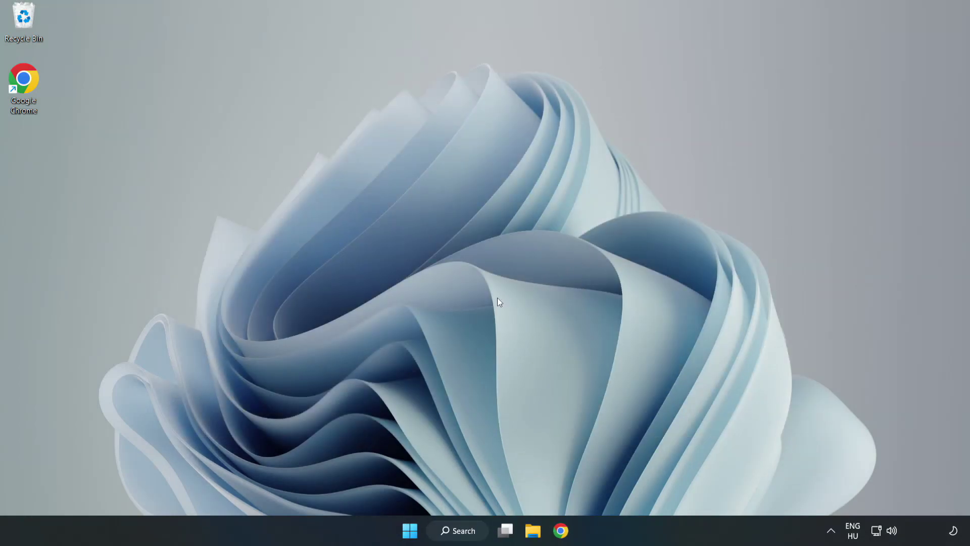
click(473, 528)
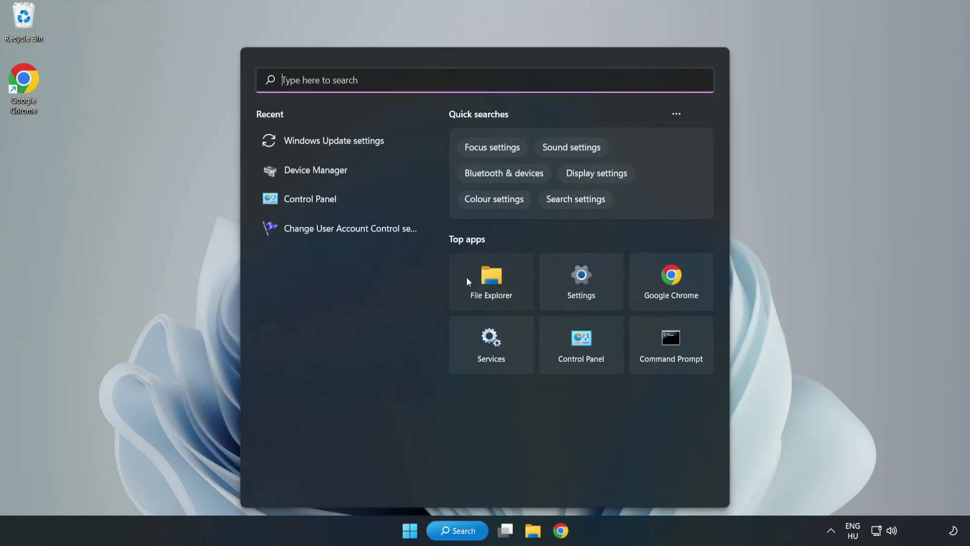
text(cmd)
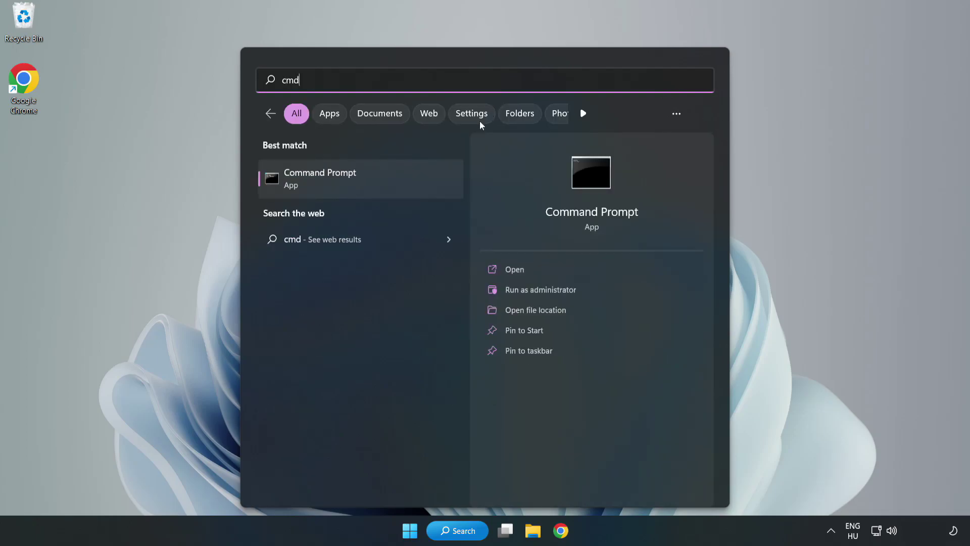
right_click(382, 183)
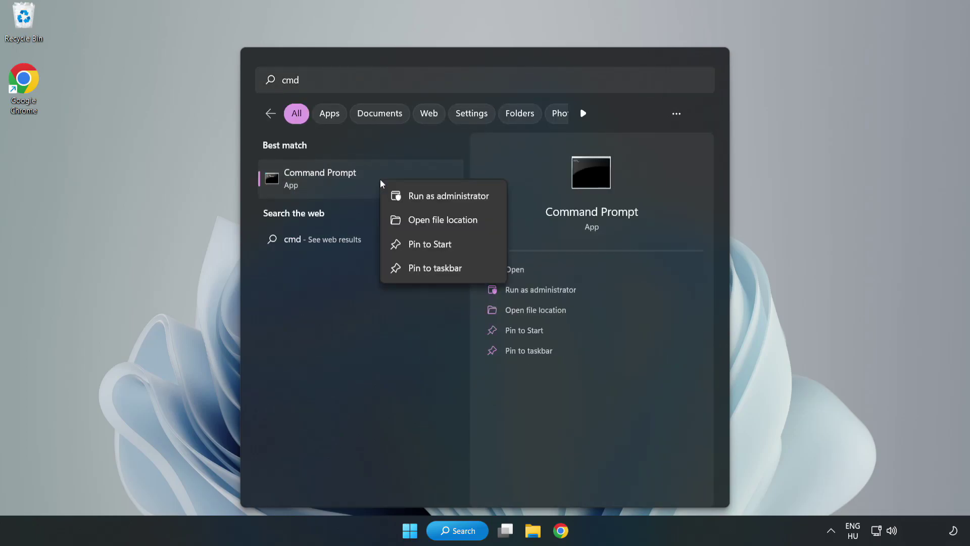
click(419, 197)
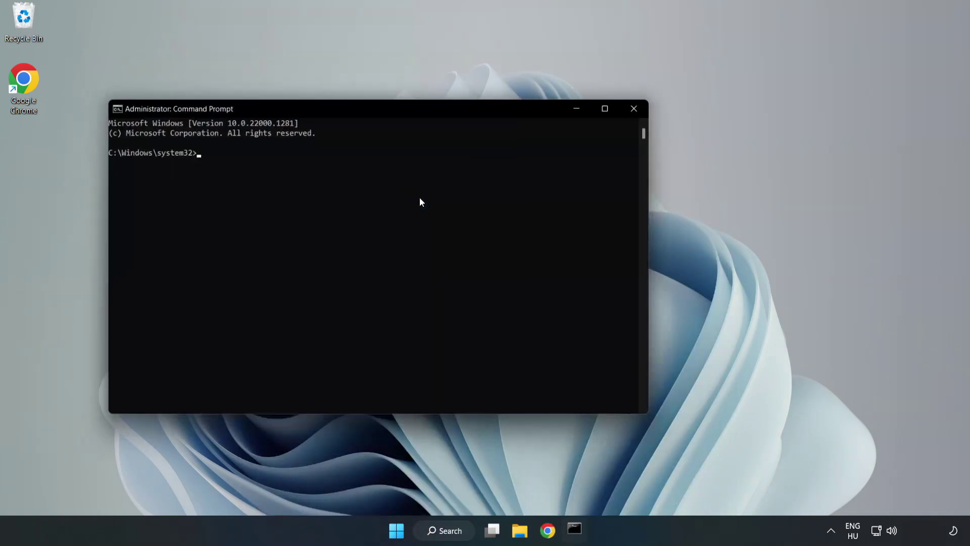
drag(386, 108, 493, 110)
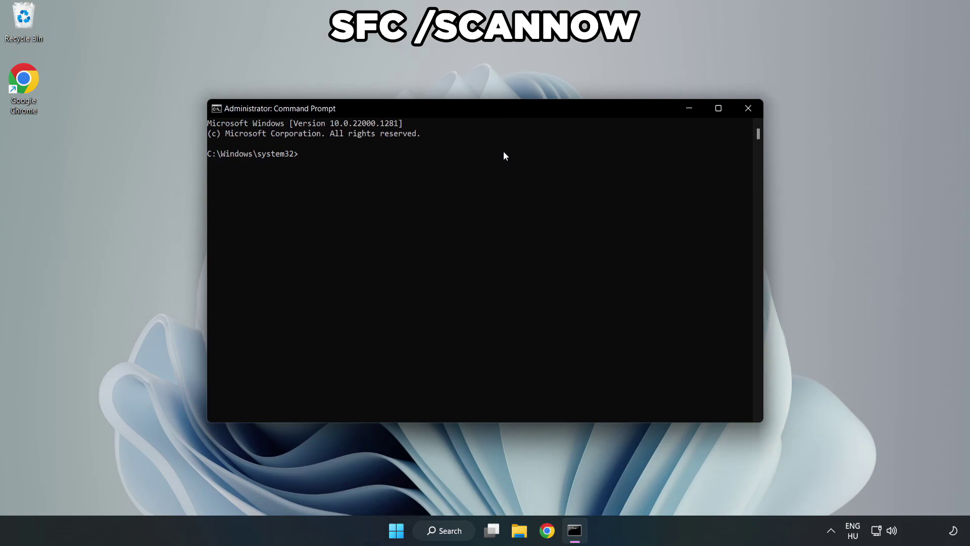
- Run sfc /scannow, confirm no integrity violations, and close Command Prompt
text(sfc /scannow)
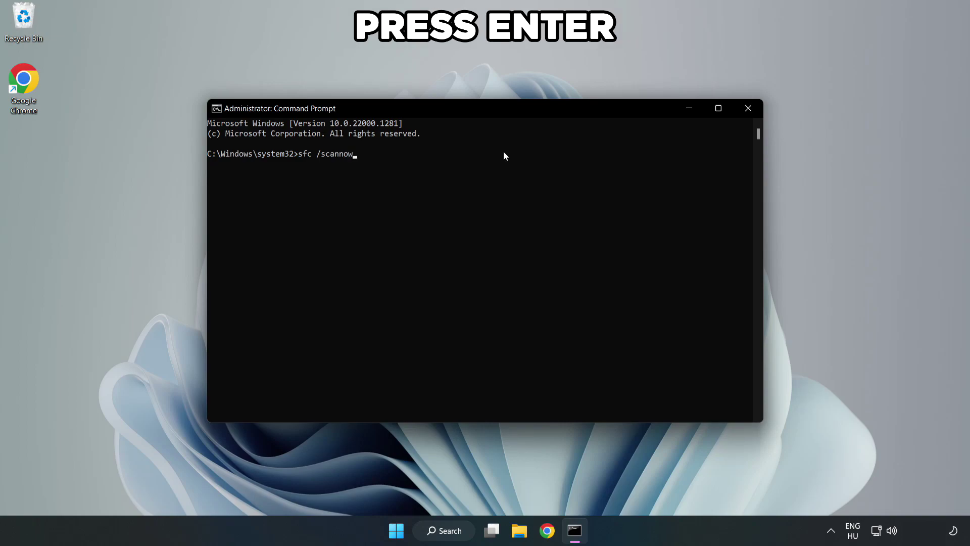
key(Return)
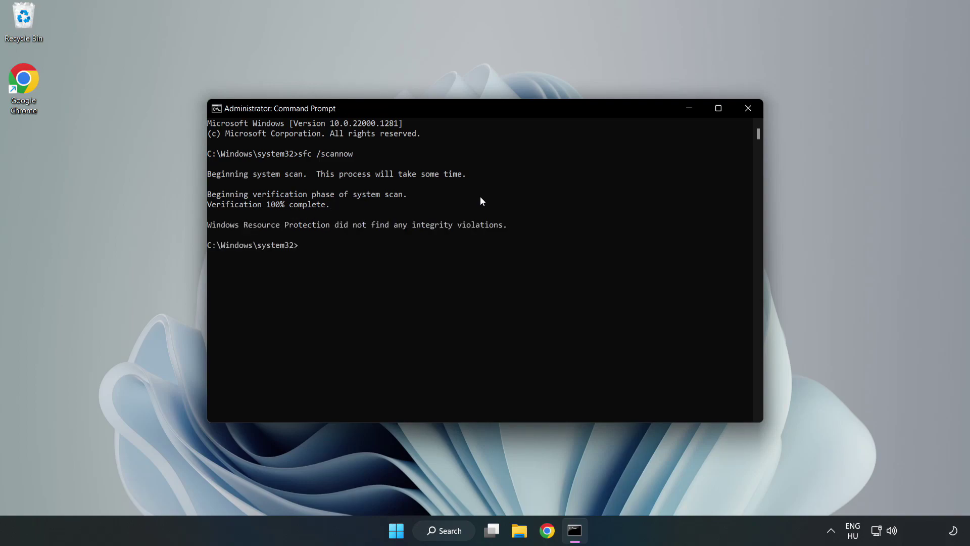
click(748, 115)
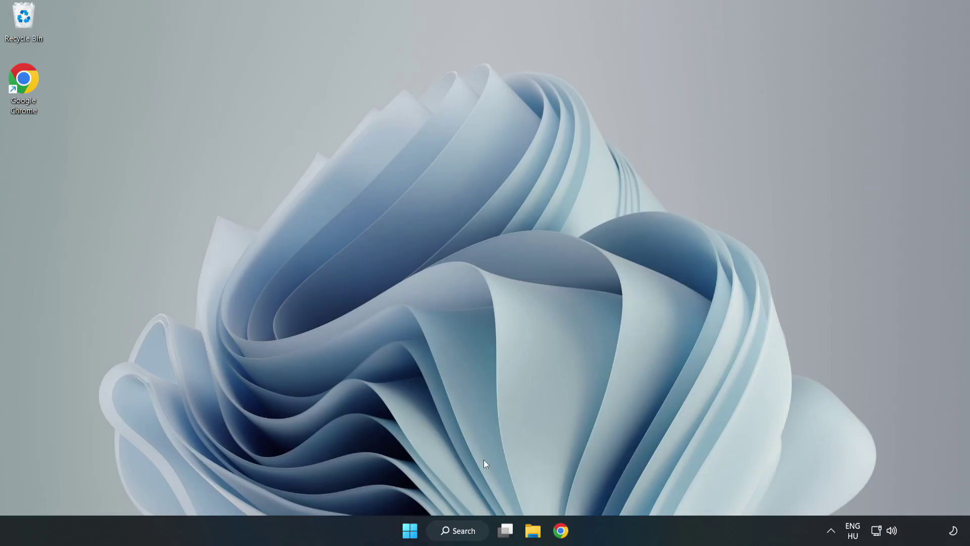
- Launch Windows Security and go to Virus & threat protection's Manage settings page, scrolled to exclusions
click(461, 536)
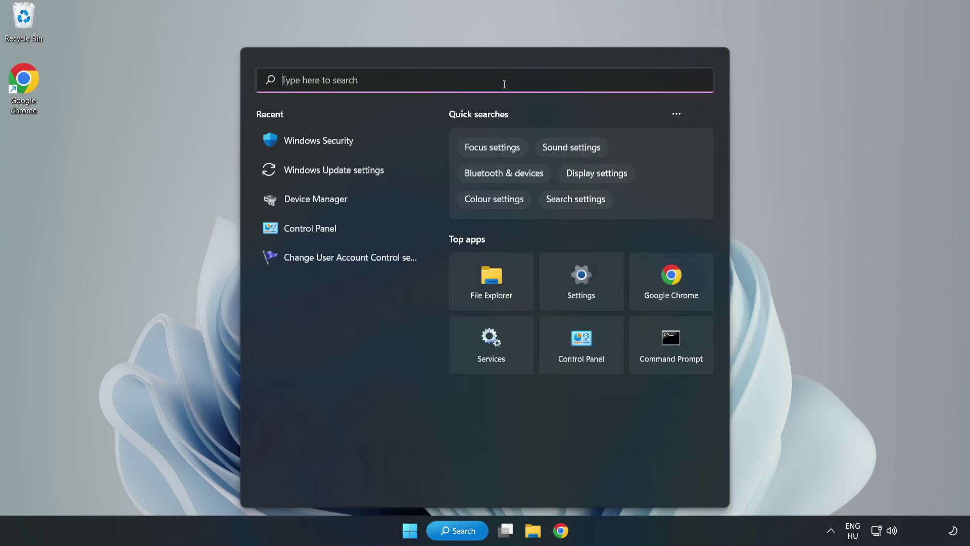
text(secu)
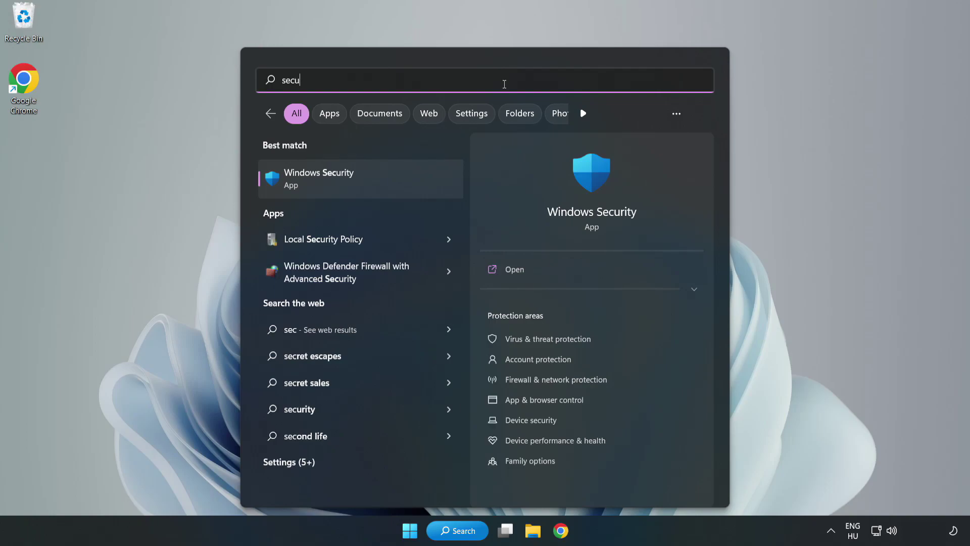
text(rity)
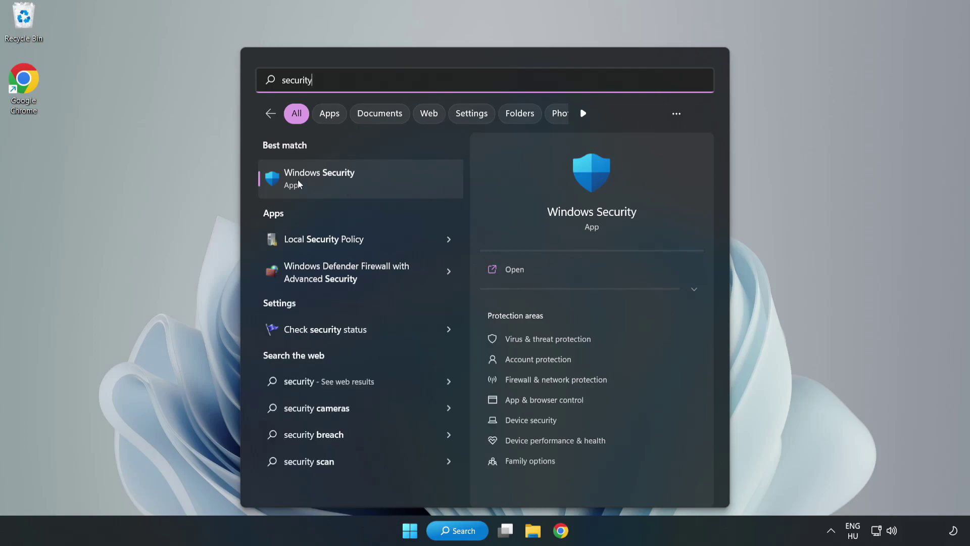
click(350, 186)
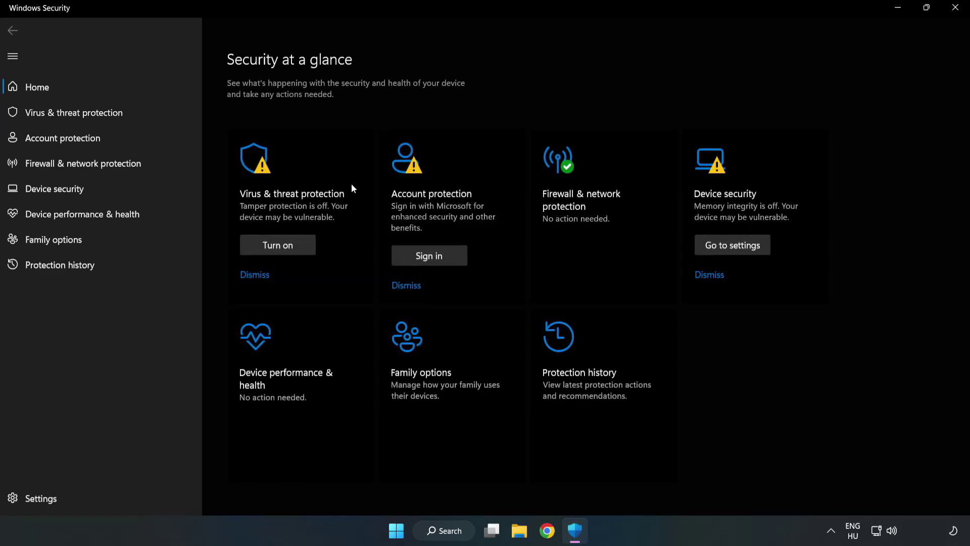
click(62, 117)
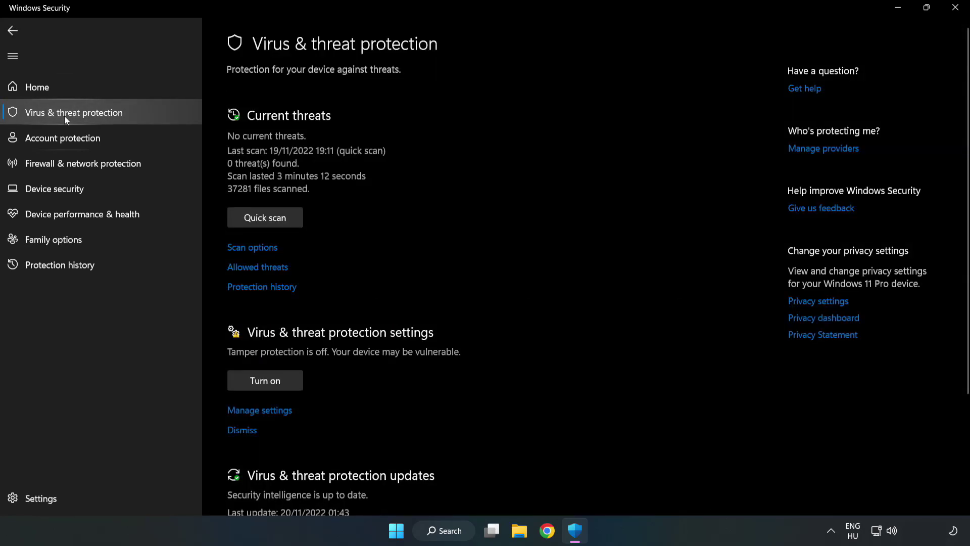
scroll(506, 199, down, 3)
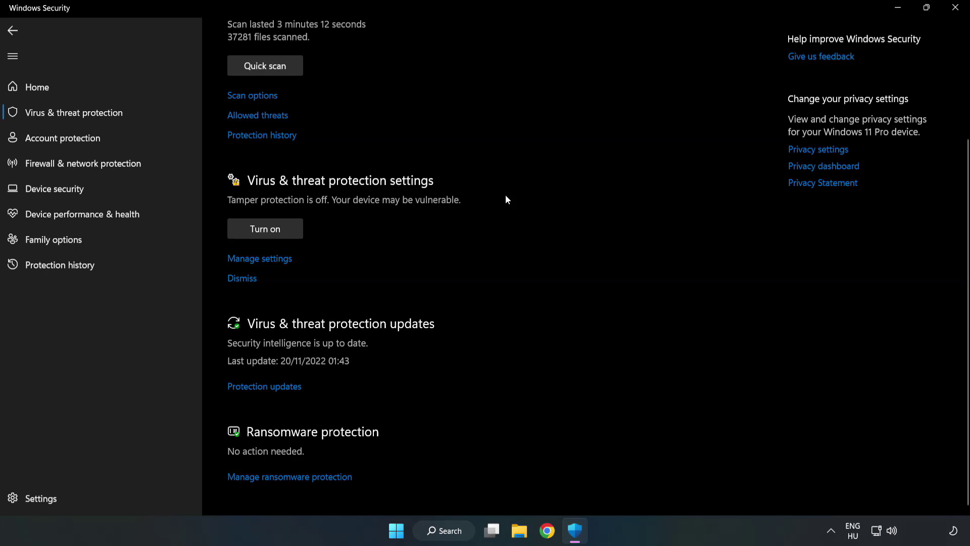
click(265, 260)
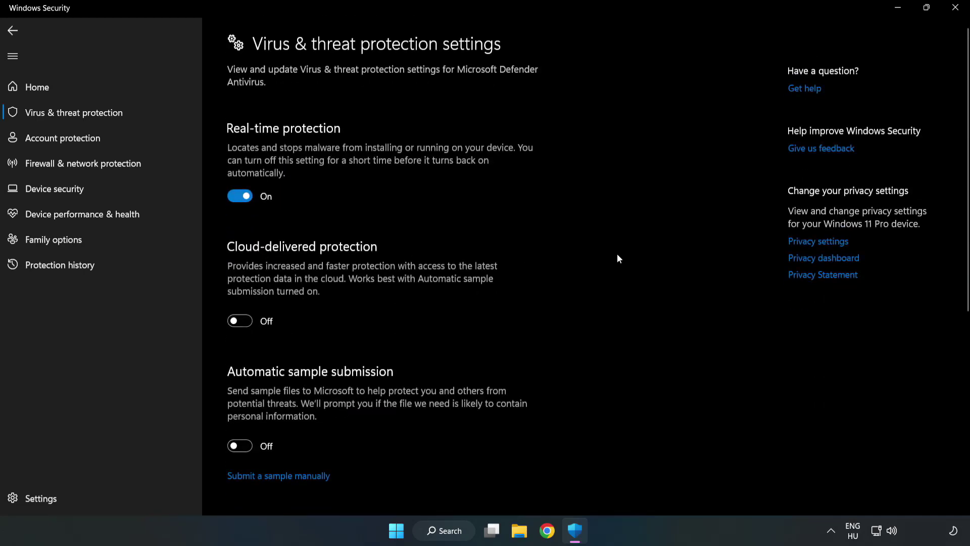
scroll(619, 259, down, 5)
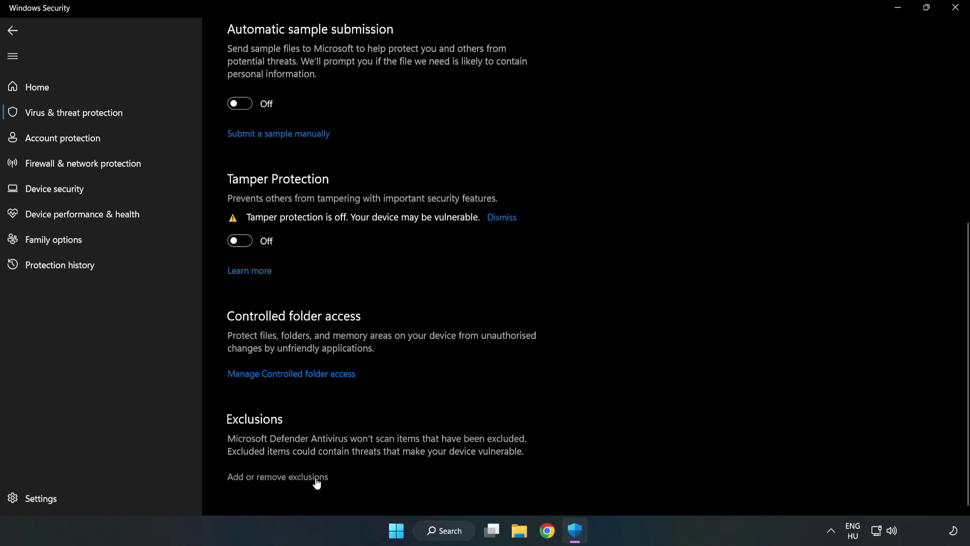
- Add a Defender file exclusion for the NOT WORKING APP shortcut in C:\Program Files (x86)\NOT WORKING APP
click(286, 477)
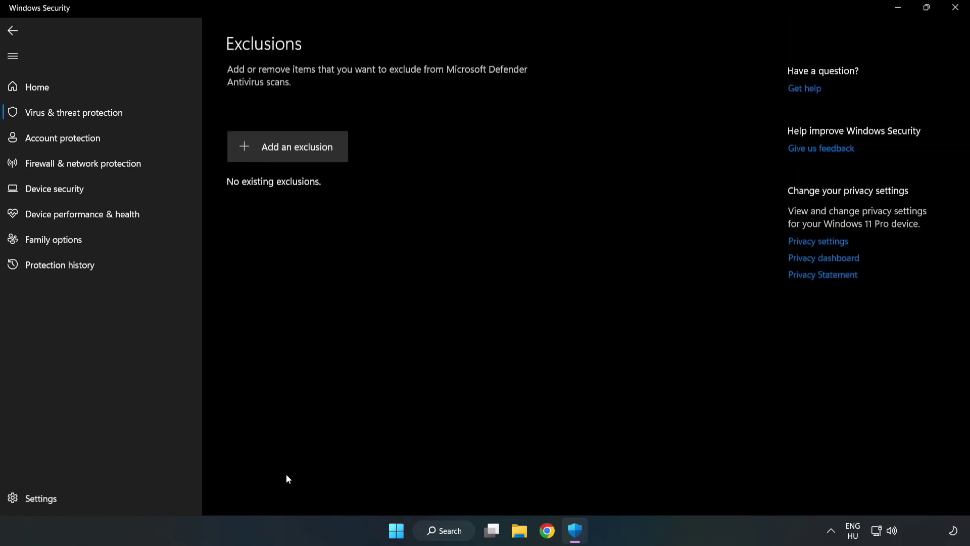
click(297, 150)
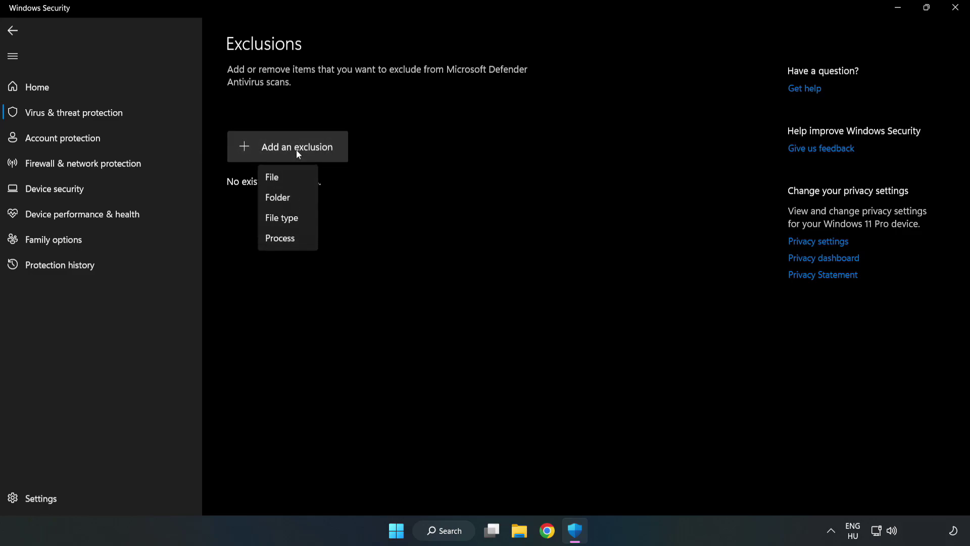
click(276, 179)
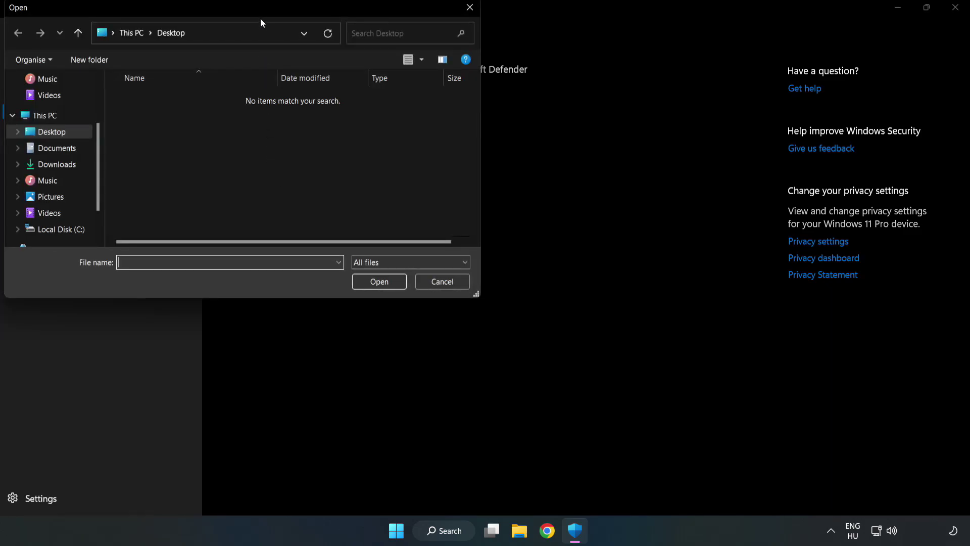
drag(259, 18, 446, 107)
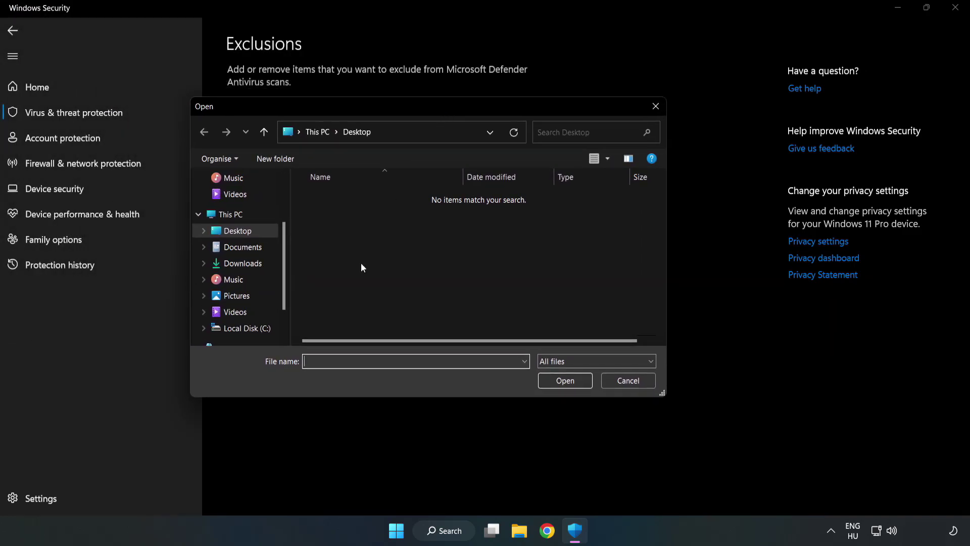
click(247, 328)
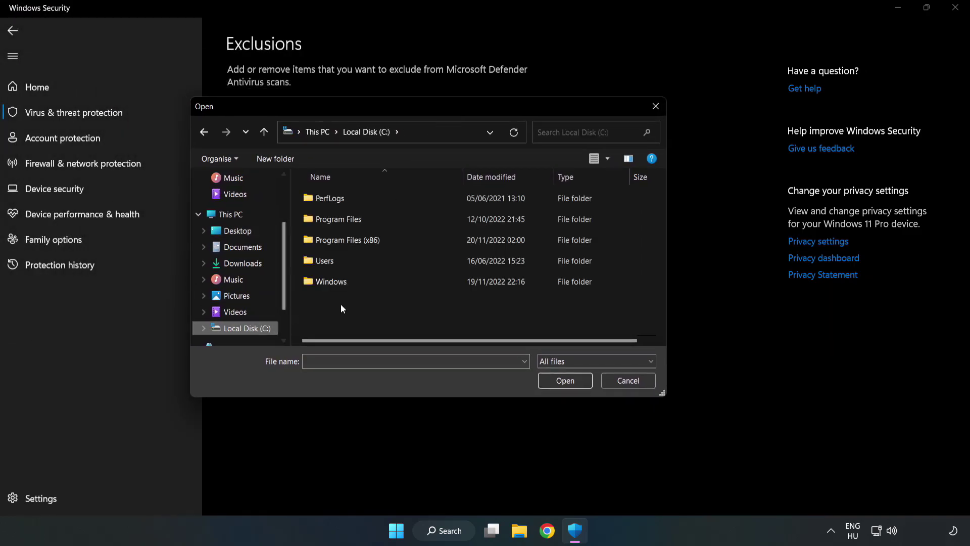
double_click(381, 240)
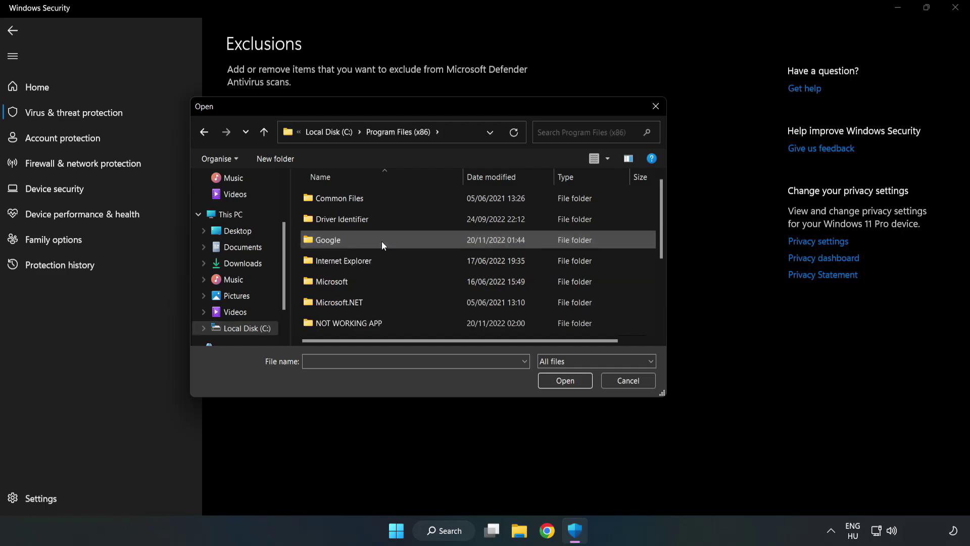
double_click(381, 323)
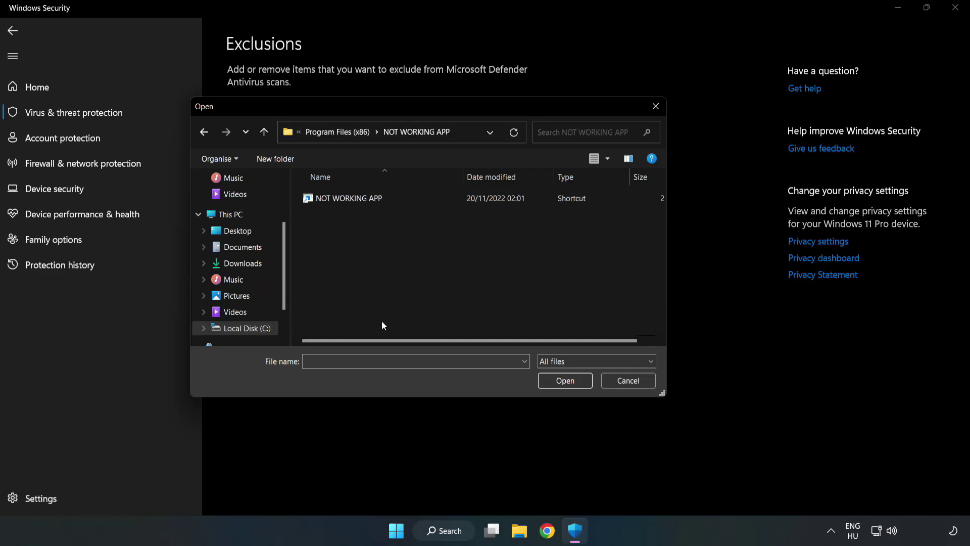
click(342, 199)
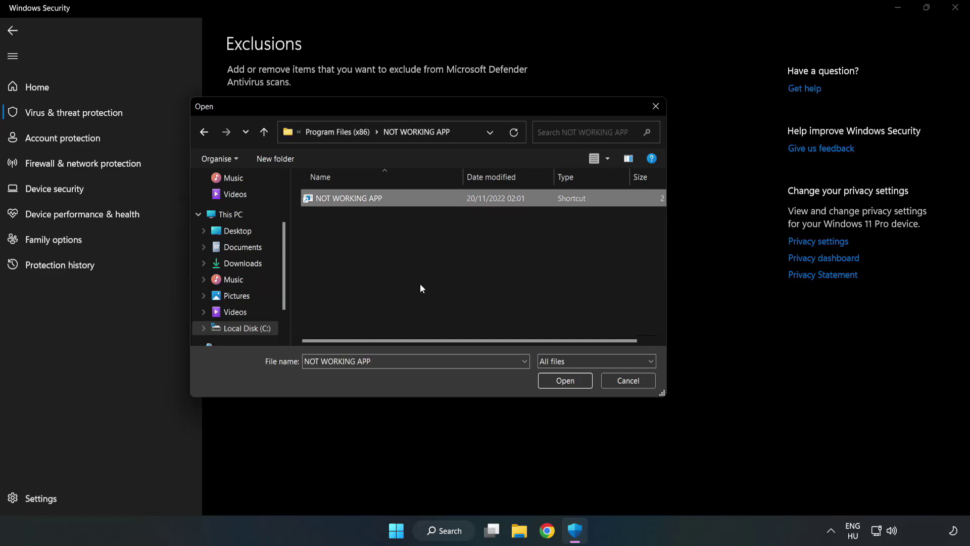
click(564, 382)
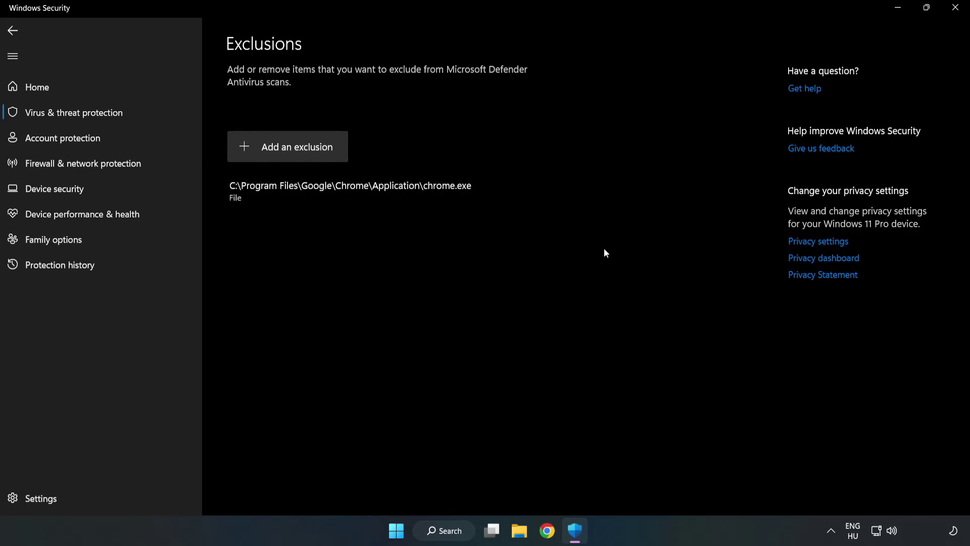
- Close Windows Security and show the Start menu's Sleep, Shut down and Restart options
click(954, 12)
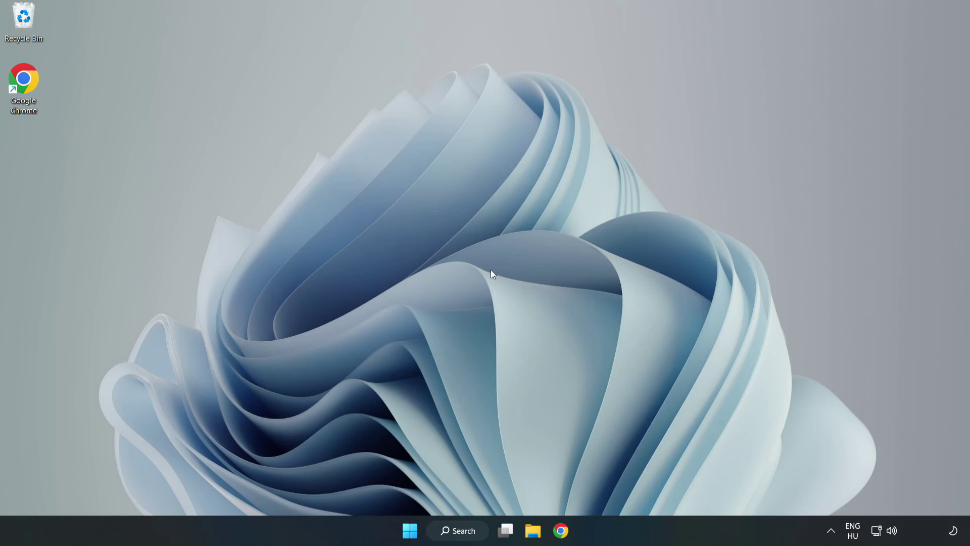
click(410, 530)
click(645, 486)
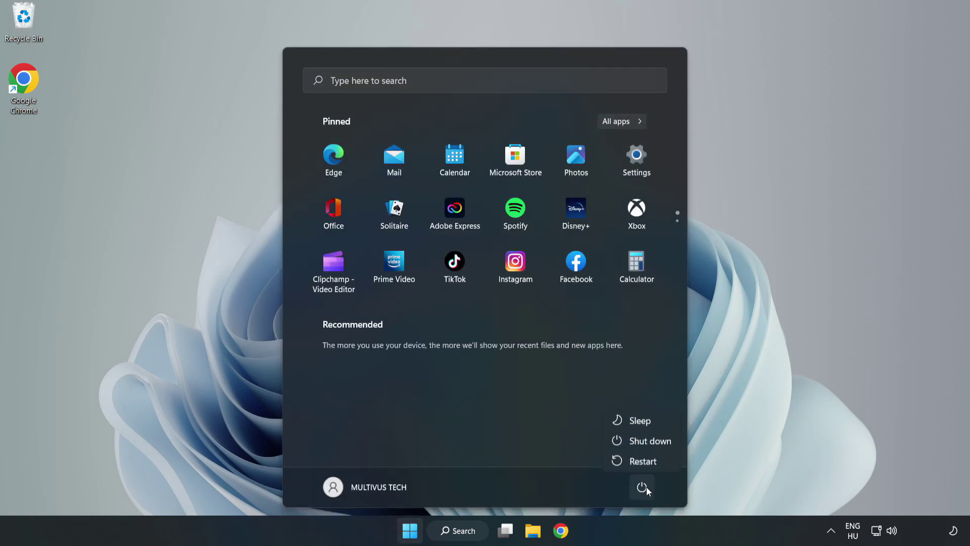